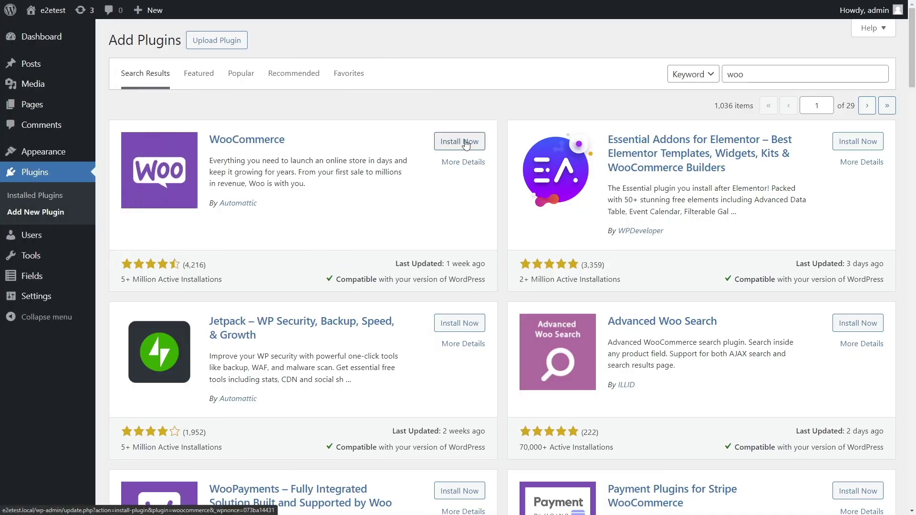
Install the WooCommerce plugin alongside Stackable.
left_click(466, 143)
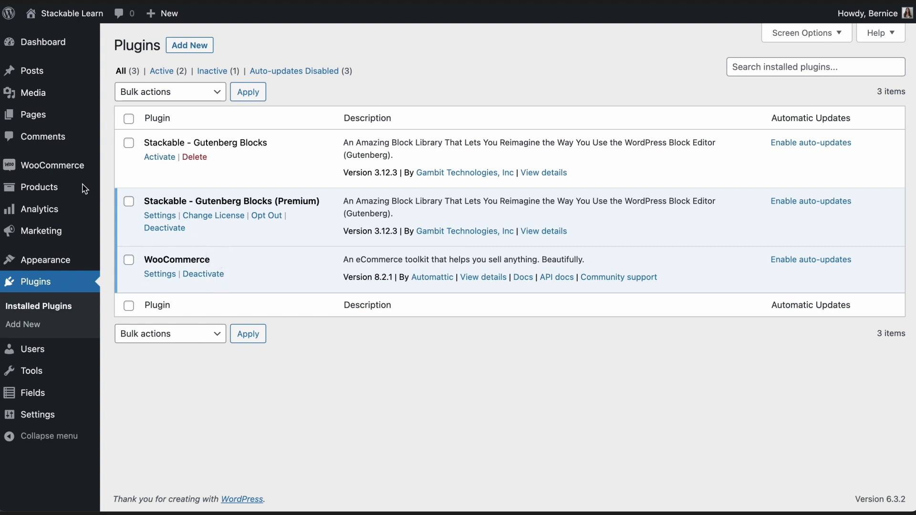
Create a new product named 'Stilettos' and paste in its description paragraph.
mouse_move(75, 190)
left_click(159, 208)
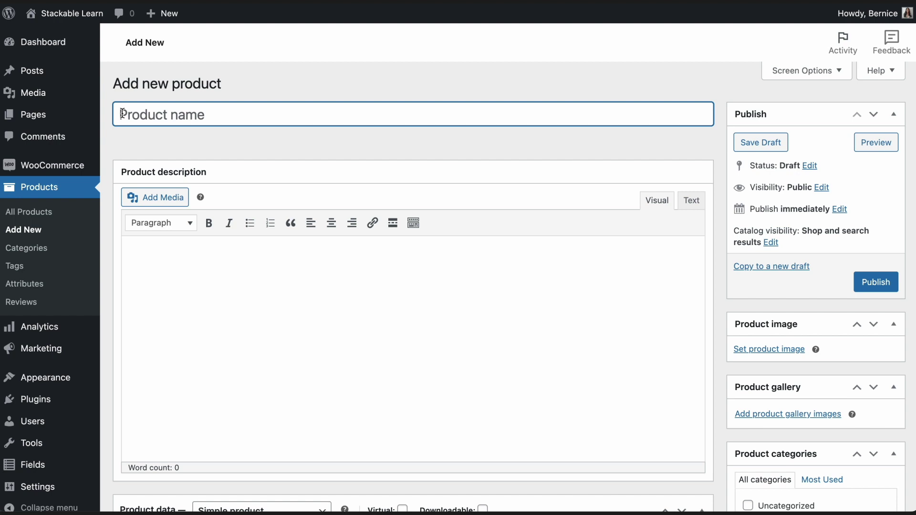
type("Stilettos")
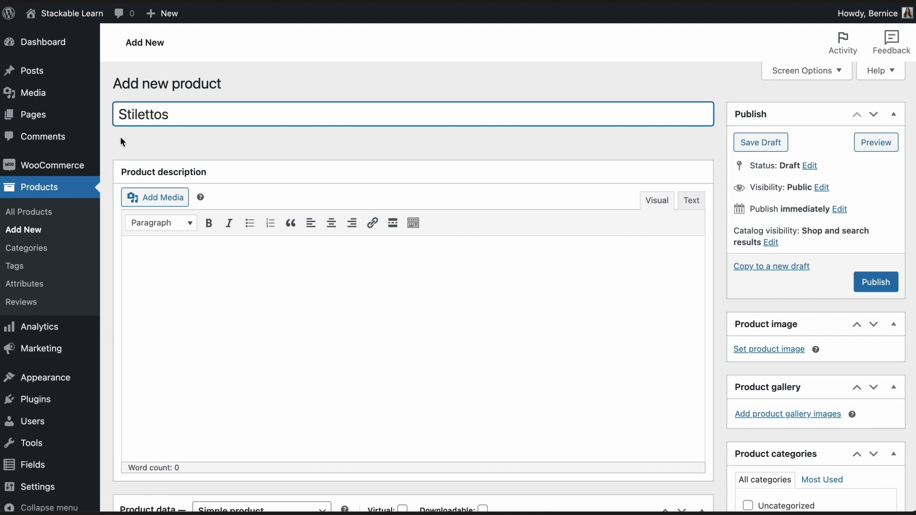
left_click(135, 246)
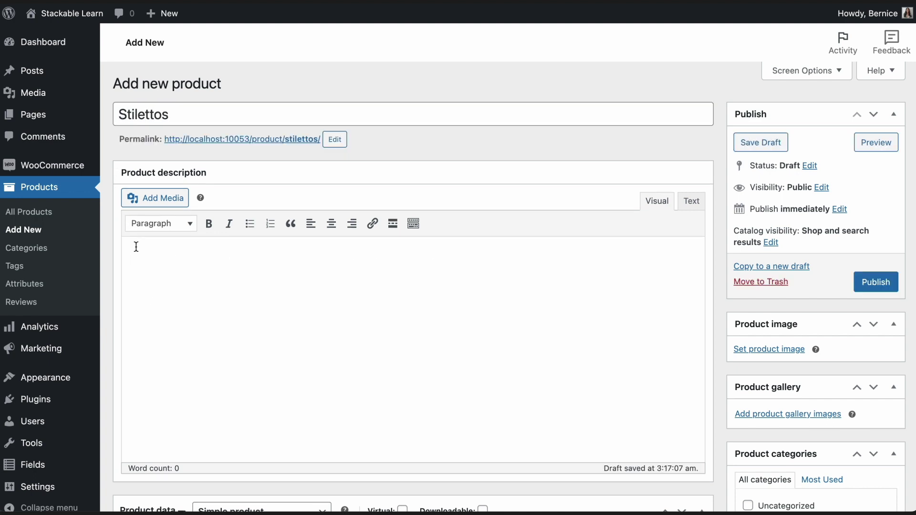
type("Step into glamour with our exquisite Stilettos, expertly crafted from premium materials that exude sophistication and style. These stilettos offer an unmatched combination of comfort and height so you can freely dance the night away. The pointy design and impeccable shoe fit create a sleek and flattering silhouette, making these stilettos the ultimate choice for a memorable night out.")
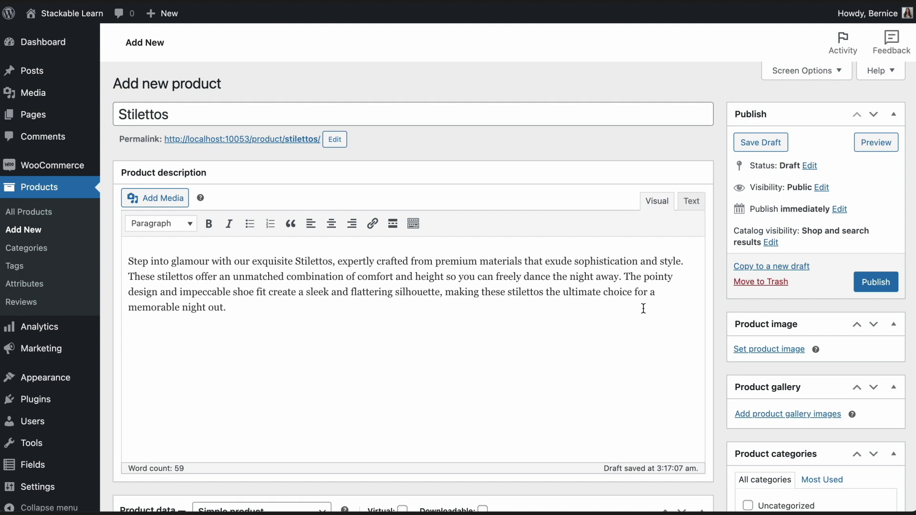
Set the red shoes picture as the Stilettos product image.
left_click(786, 351)
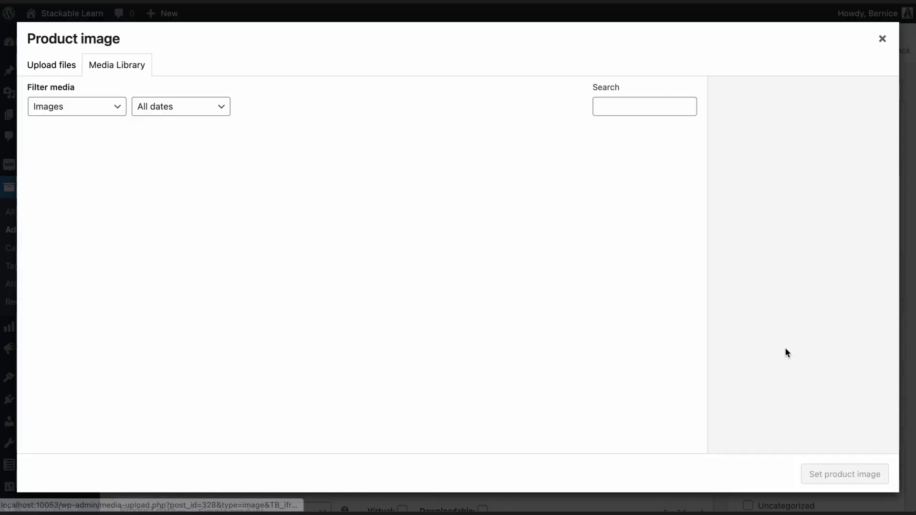
left_click(278, 207)
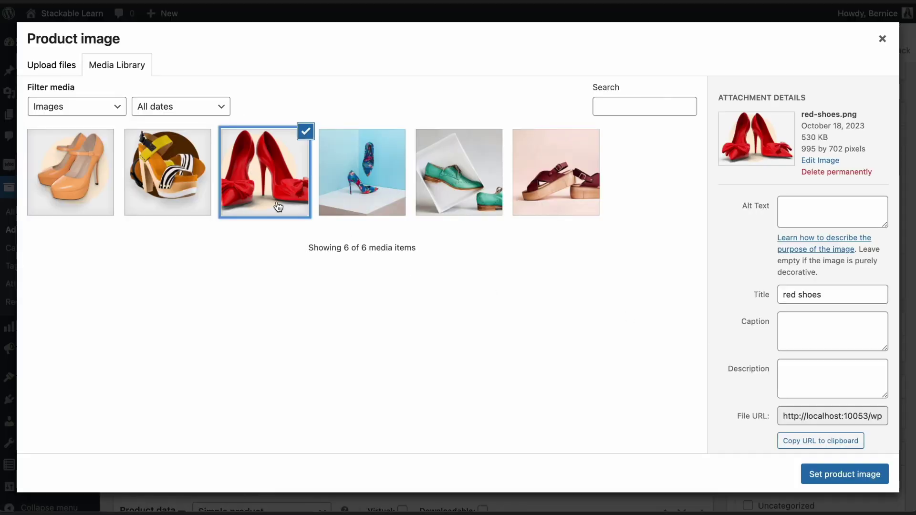
left_click(816, 474)
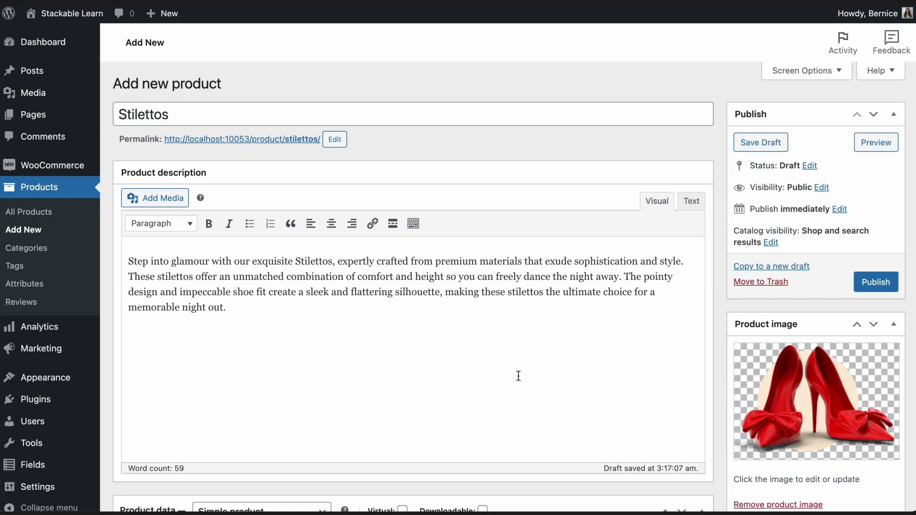
Set regular price 89 and sale price 79, scheduled from 2023-10-23 to 2023-10-30.
scroll(518, 376, "down", 4)
left_click(498, 375)
type("8")
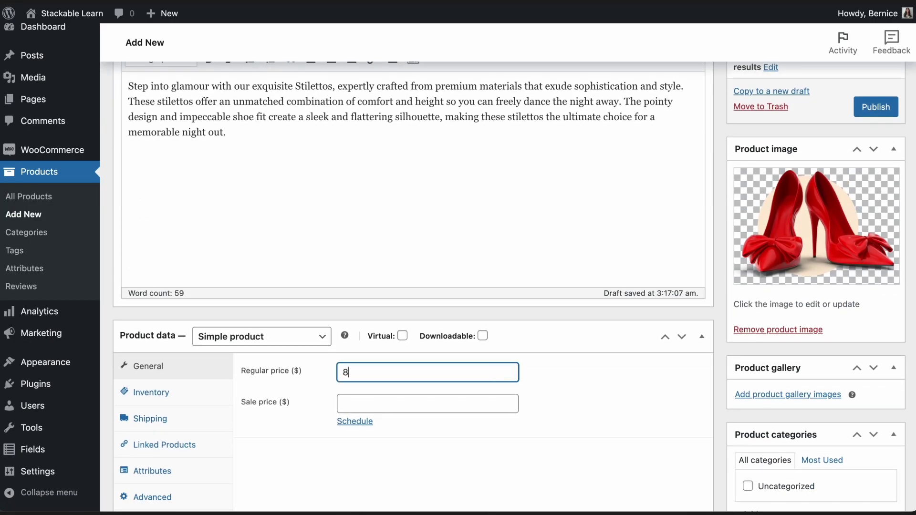
type("9")
left_click(484, 402)
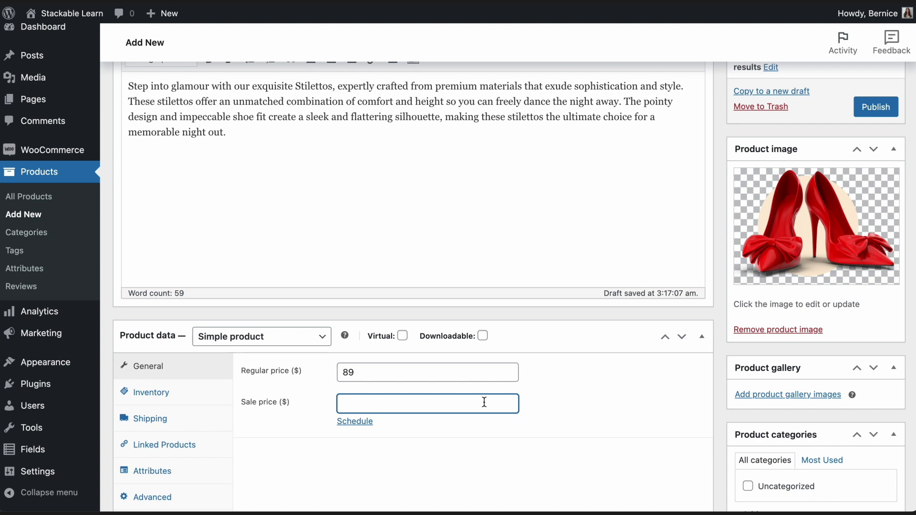
type("79")
left_click(358, 422)
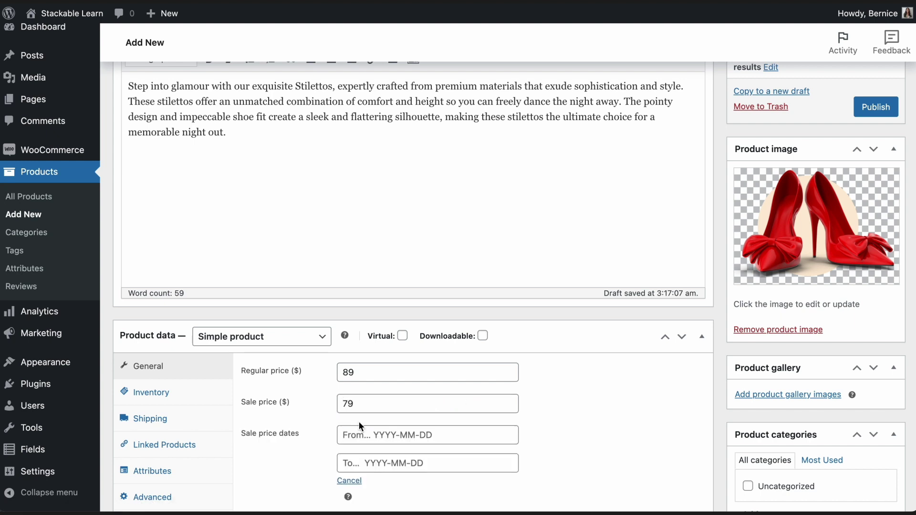
left_click(375, 434)
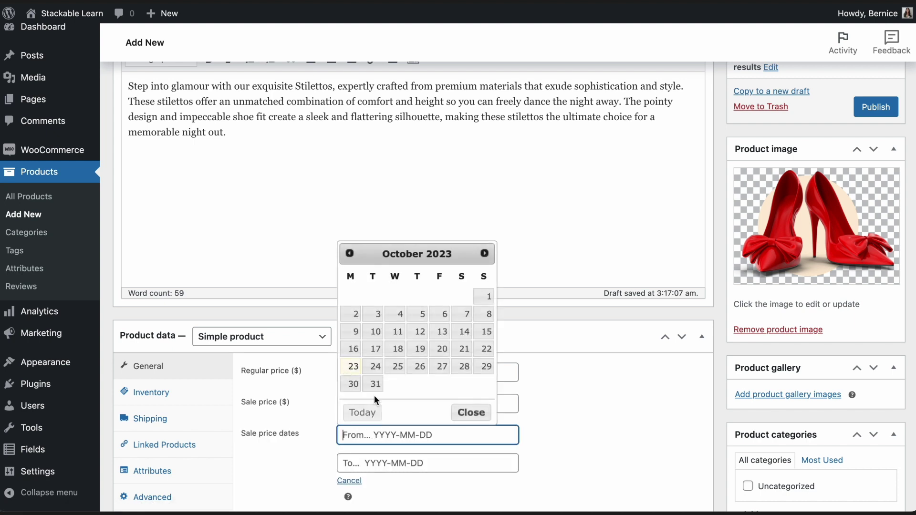
left_click(355, 368)
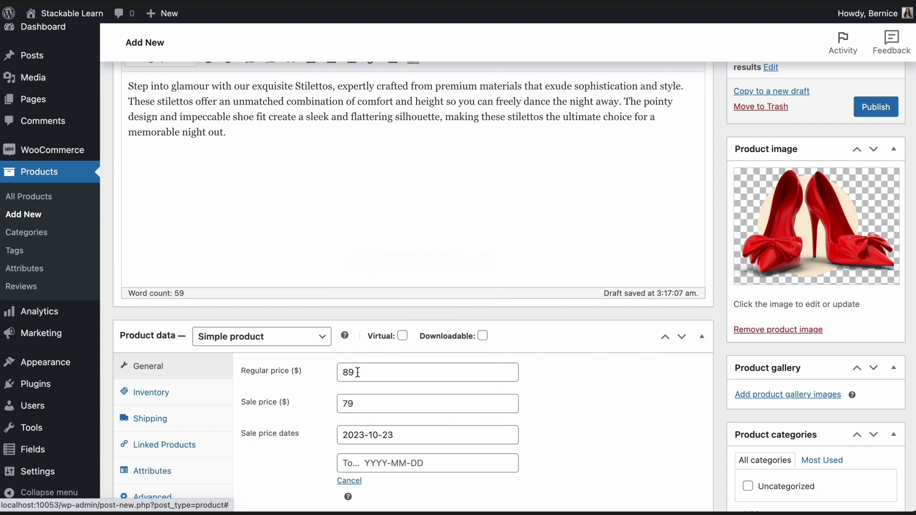
left_click(383, 463)
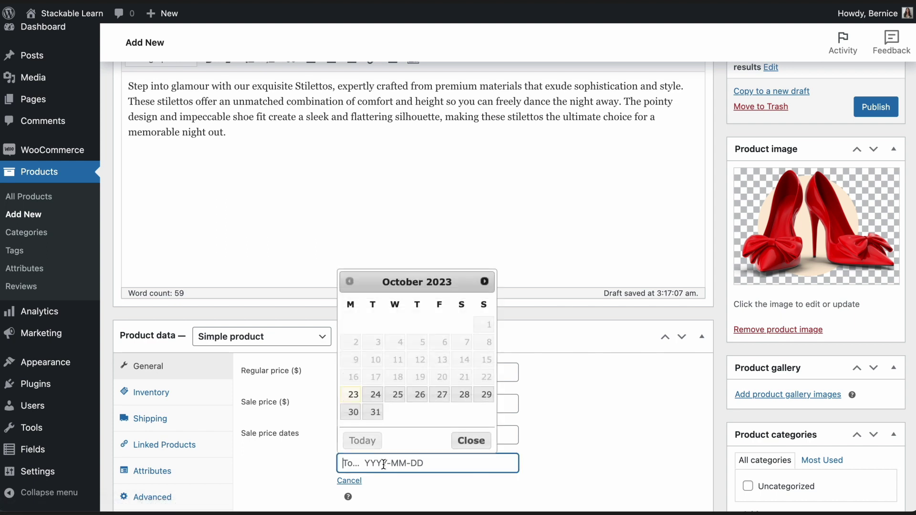
left_click(353, 412)
scroll(517, 501, "down", 5)
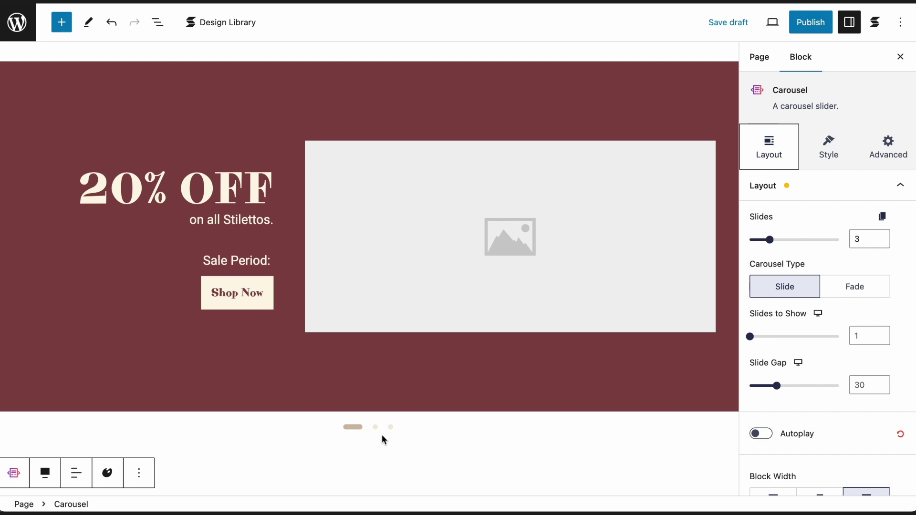
Preview the carousel's second and third slides, then return to the 20% OFF slide.
mouse_move(382, 439)
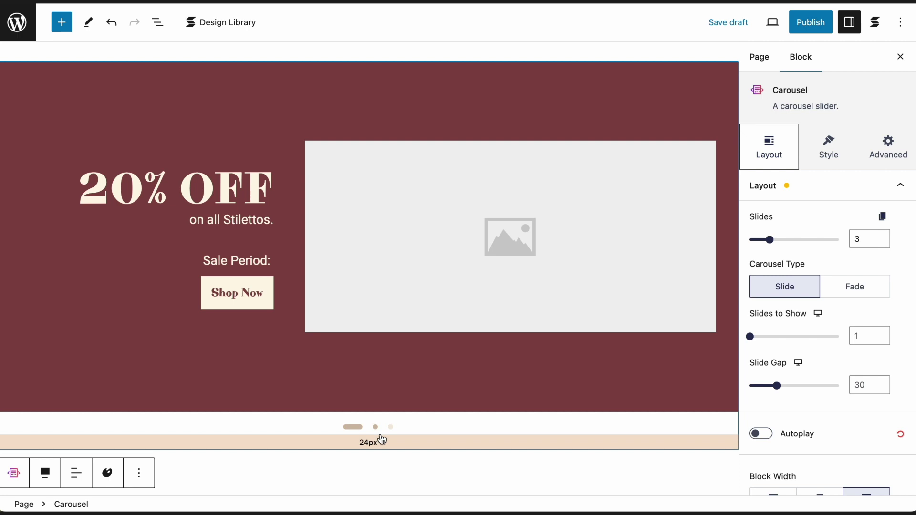
left_click(376, 428)
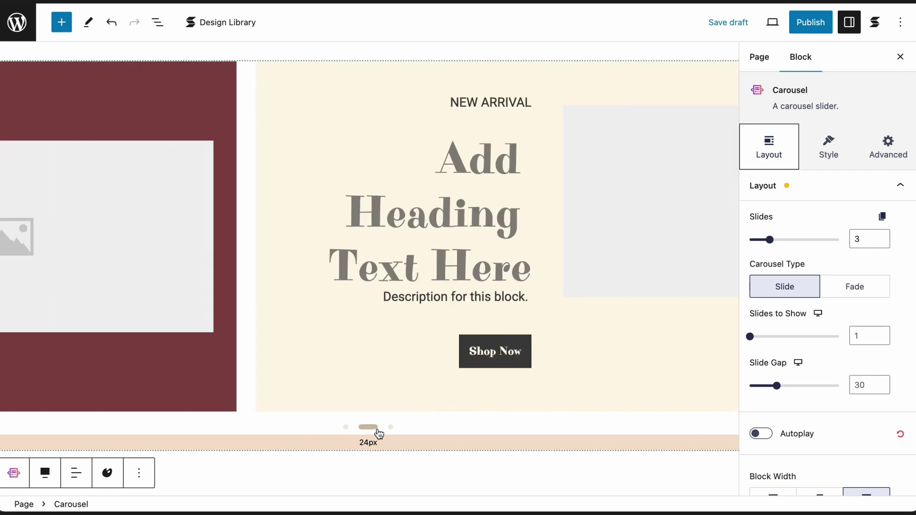
left_click(390, 428)
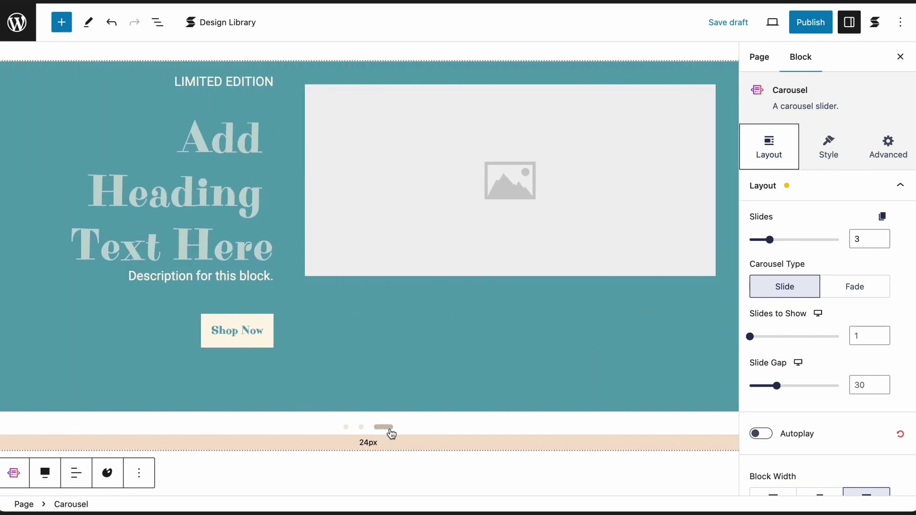
left_click(346, 429)
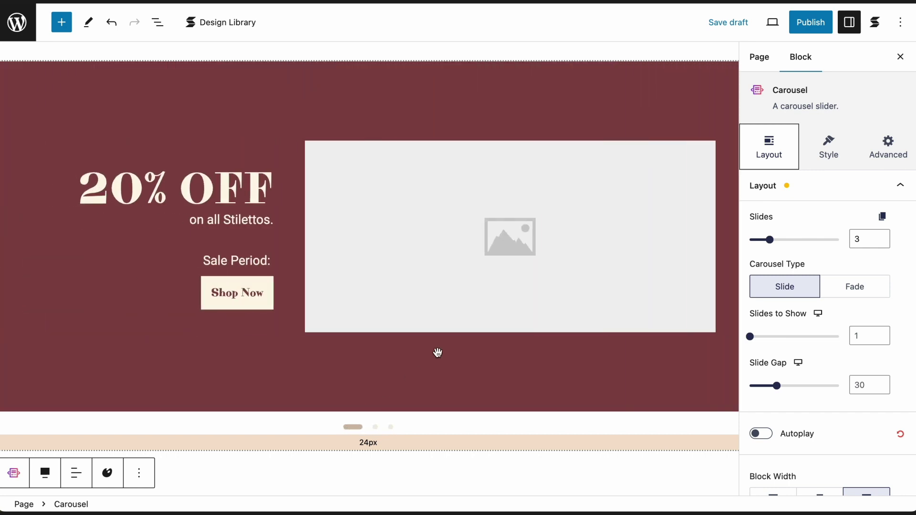
Bind the first slide's image to the Product Image field of Stilettos (#328) via Other Posts.
left_click(504, 312)
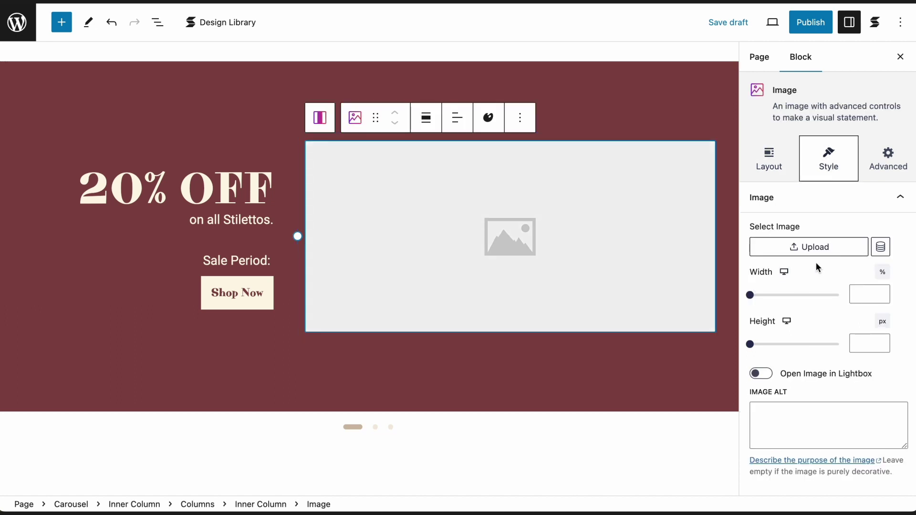
left_click(880, 248)
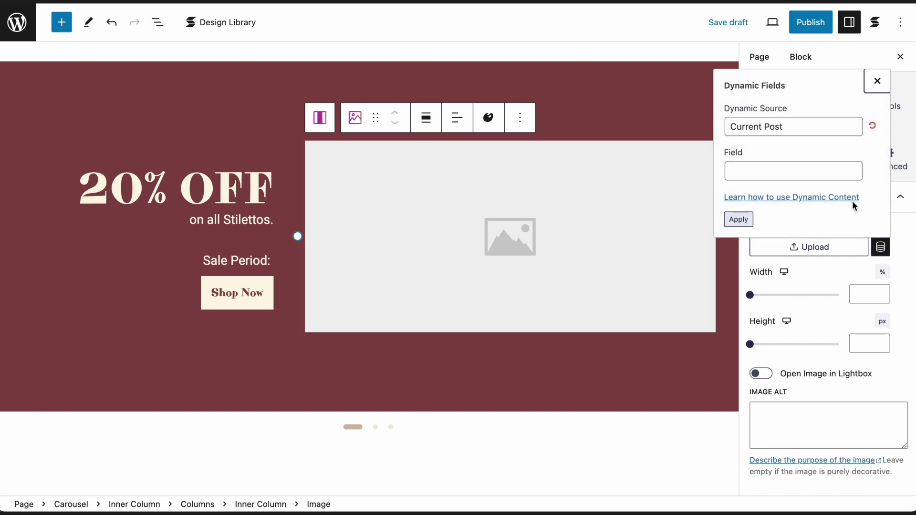
left_click(799, 127)
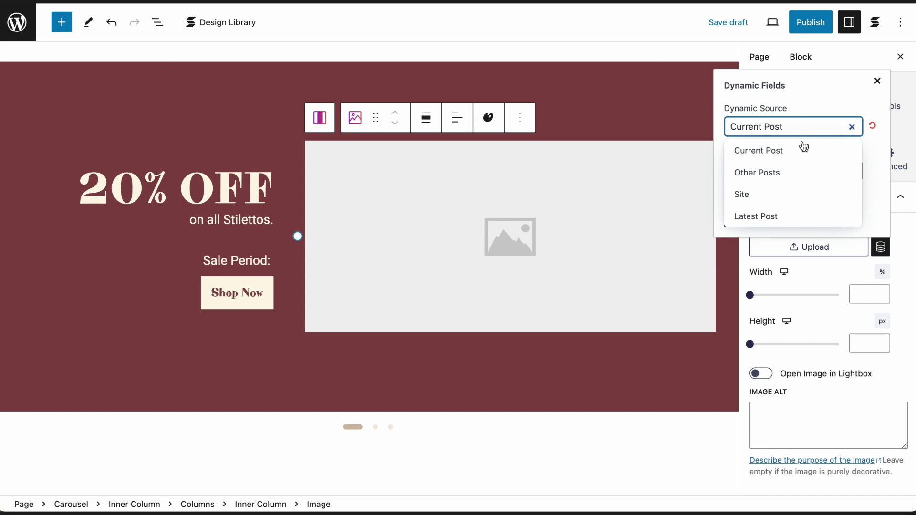
left_click(809, 174)
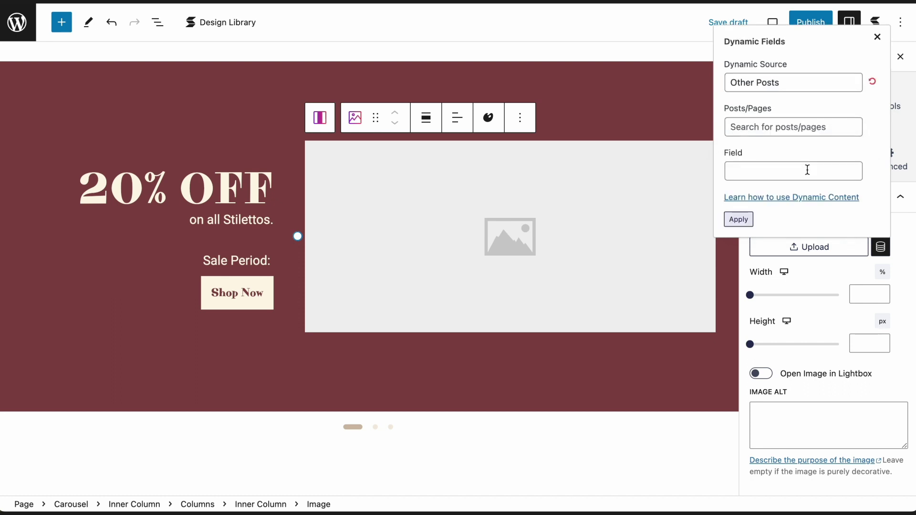
left_click(782, 127)
type("Stile")
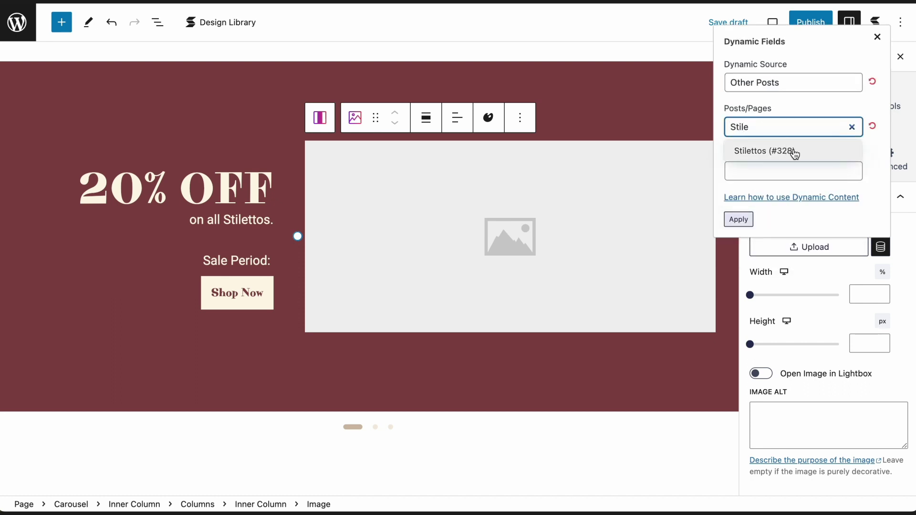
left_click(794, 150)
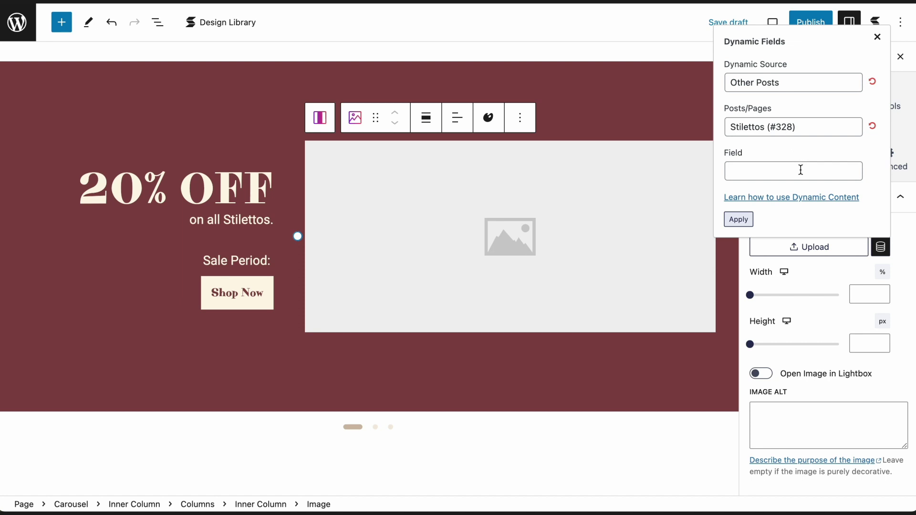
left_click(801, 170)
type("Product")
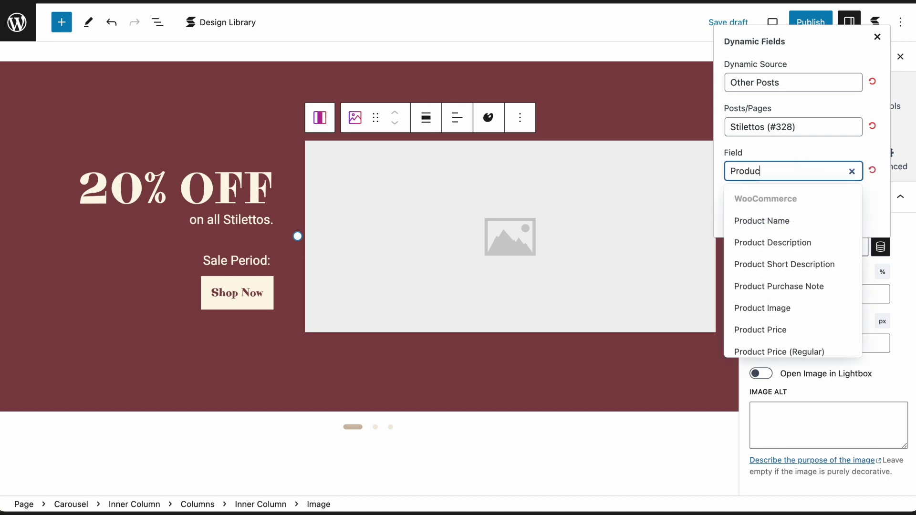
left_click(821, 313)
scroll(819, 309, "down", 2)
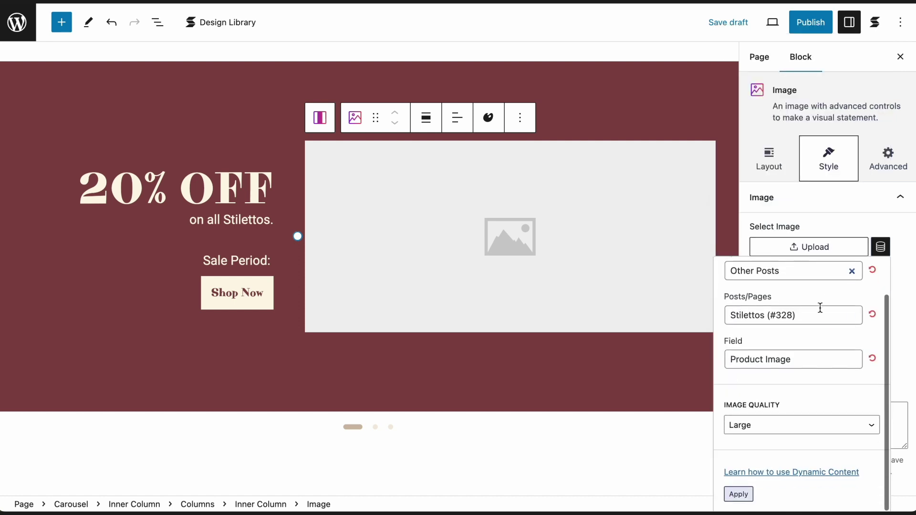
left_click(738, 494)
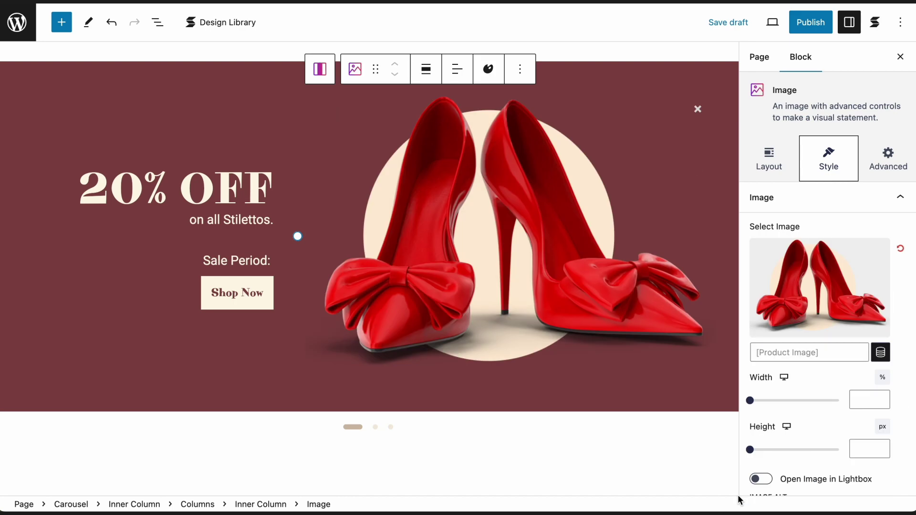
Bind the second slide's image to the Platforms (#329) Product Image field.
left_click(376, 427)
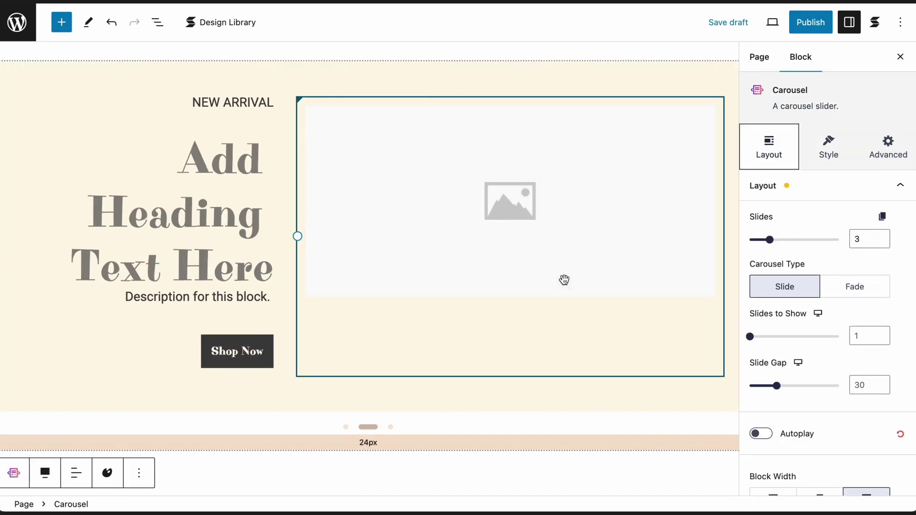
left_click(564, 280)
left_click(880, 246)
left_click(800, 125)
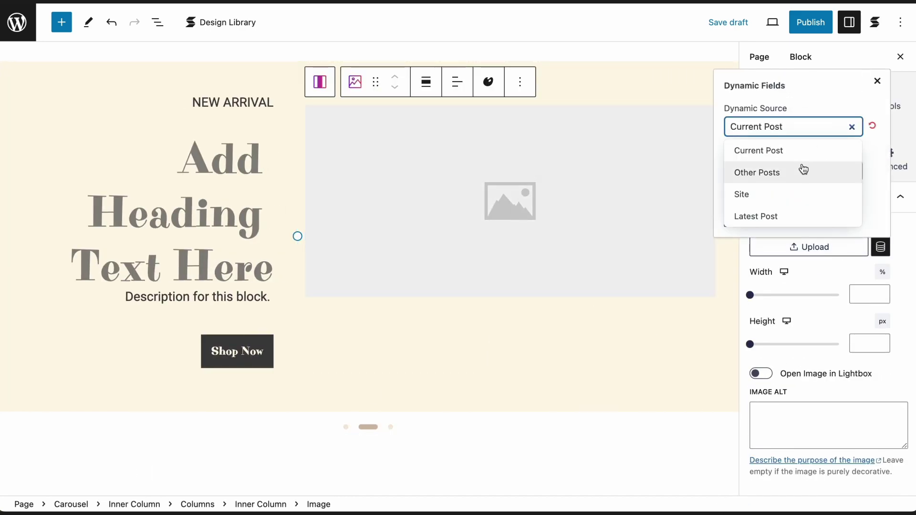
left_click(802, 170)
left_click(795, 127)
left_click(801, 150)
left_click(806, 170)
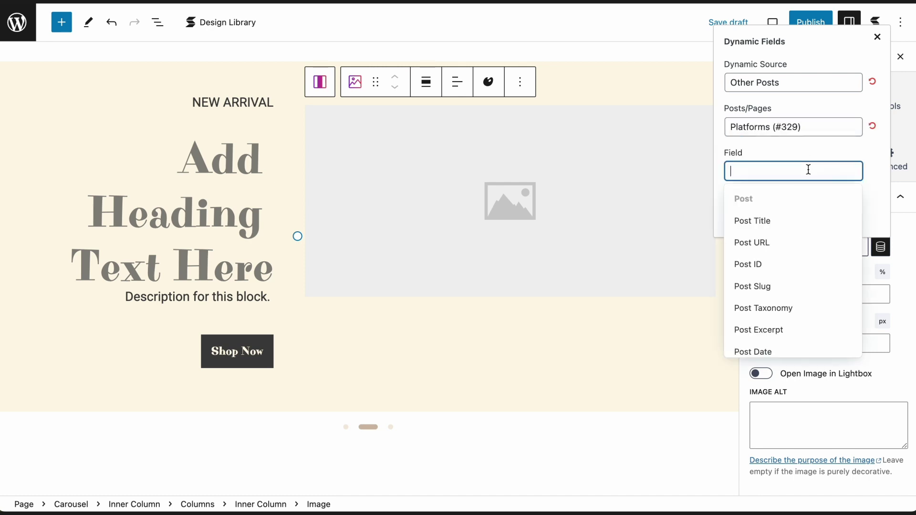
type("Product")
left_click(830, 311)
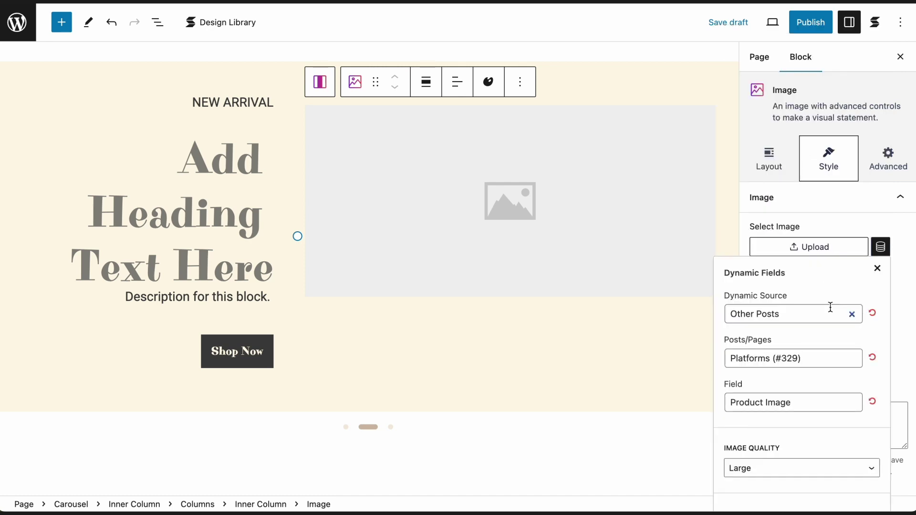
scroll(765, 456, "down", 2)
left_click(738, 493)
Bind the teal third slide's image to the Mary Janes (#330) Product Image field.
scroll(572, 463, "down", 1)
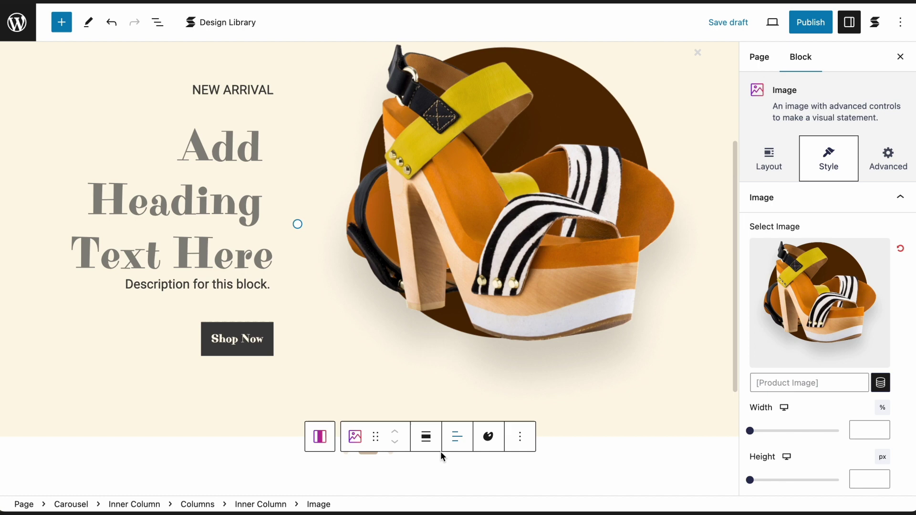
left_click(392, 458)
left_click(562, 196)
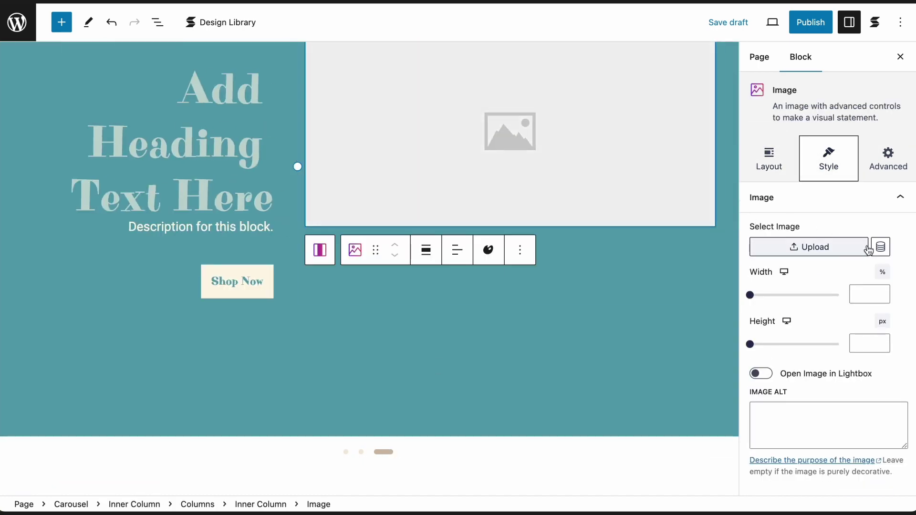
left_click(880, 247)
left_click(798, 127)
left_click(797, 171)
left_click(790, 130)
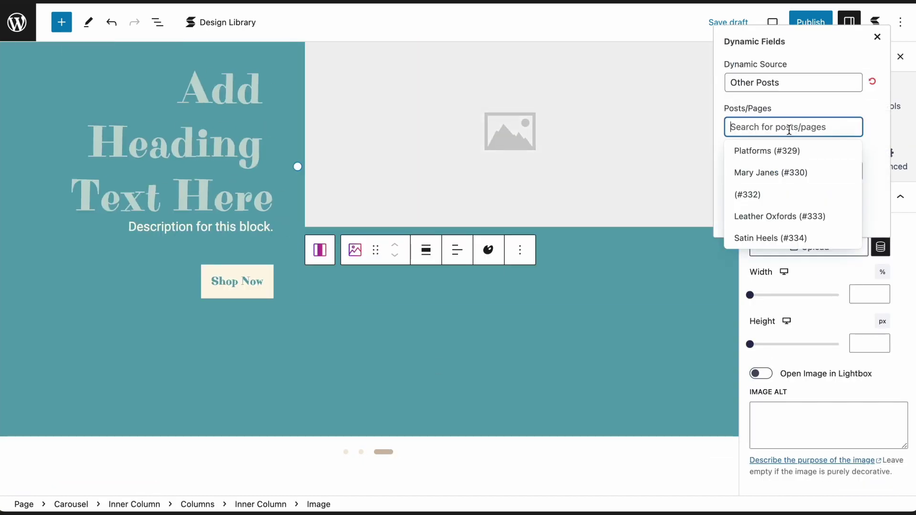
left_click(809, 174)
type("Product")
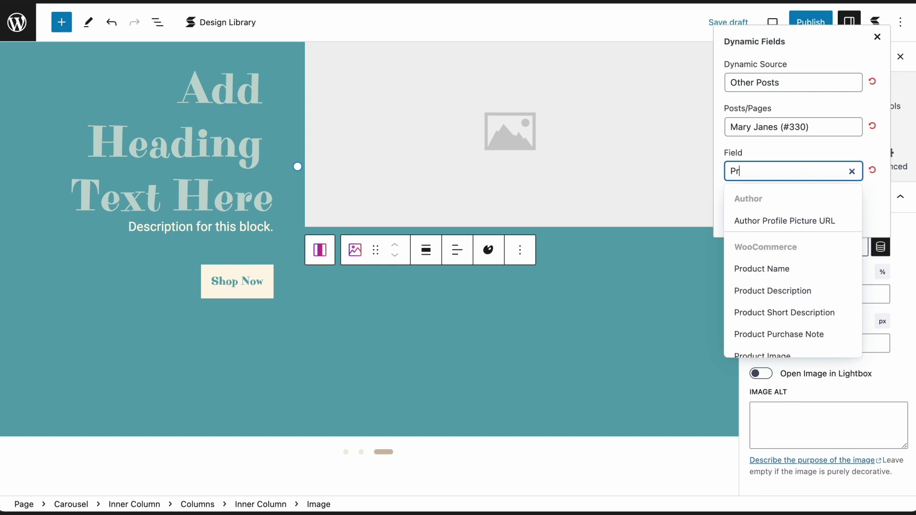
left_click(822, 307)
scroll(824, 305, "down", 2)
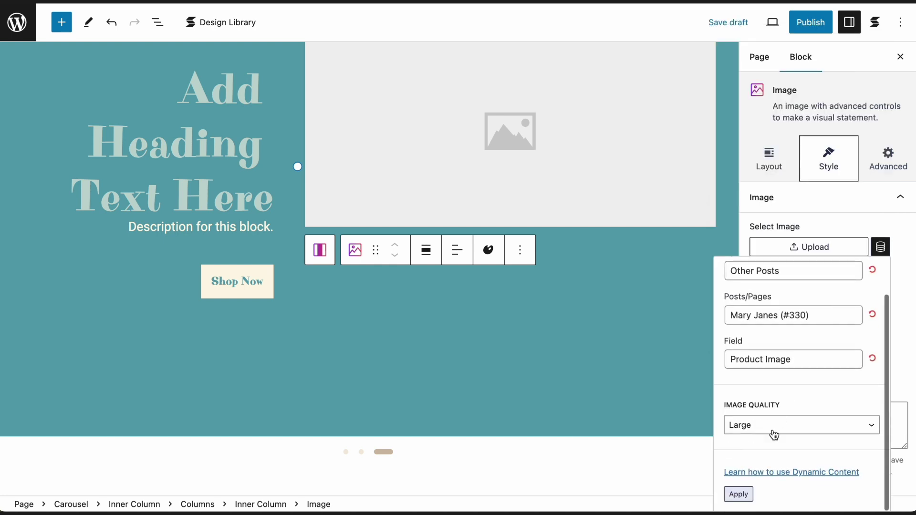
left_click(746, 496)
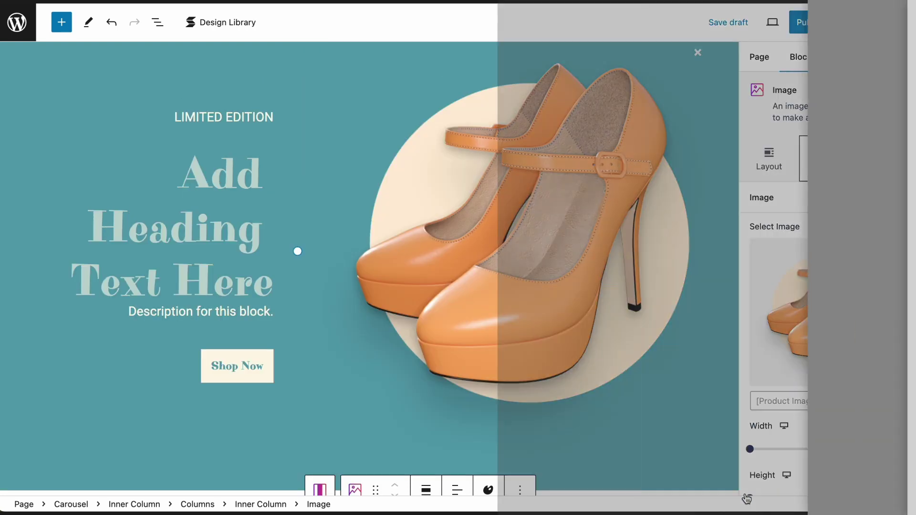
left_click(187, 164)
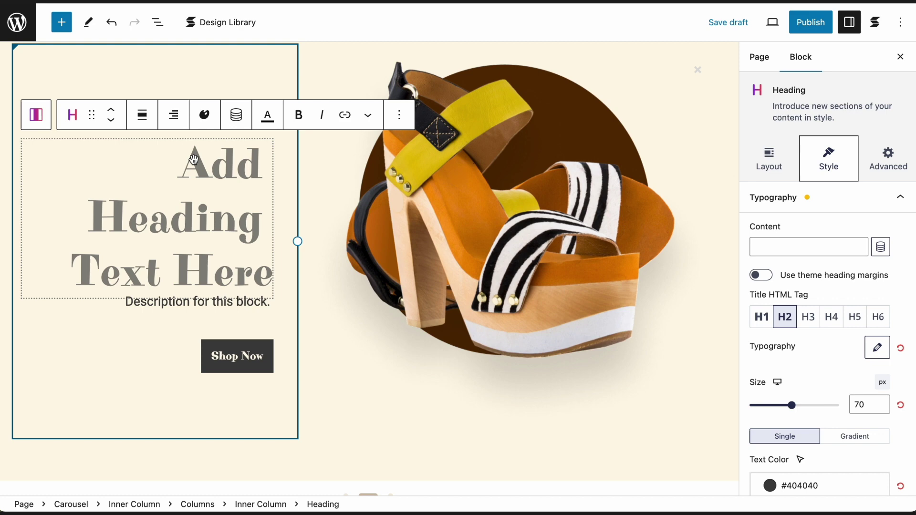
Bind the NEW ARRIVAL heading to the Platforms (#329) Product Name field so it reads 'Platforms'.
left_click(237, 124)
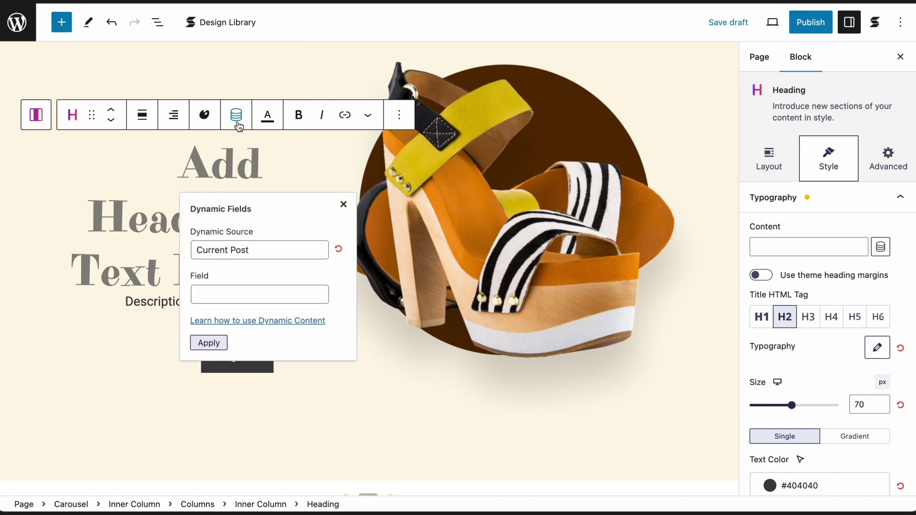
left_click(284, 246)
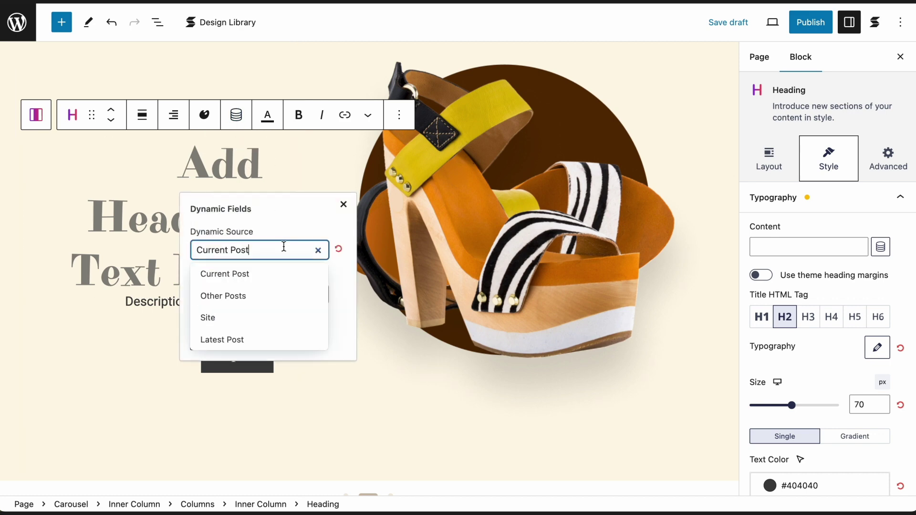
left_click(284, 295)
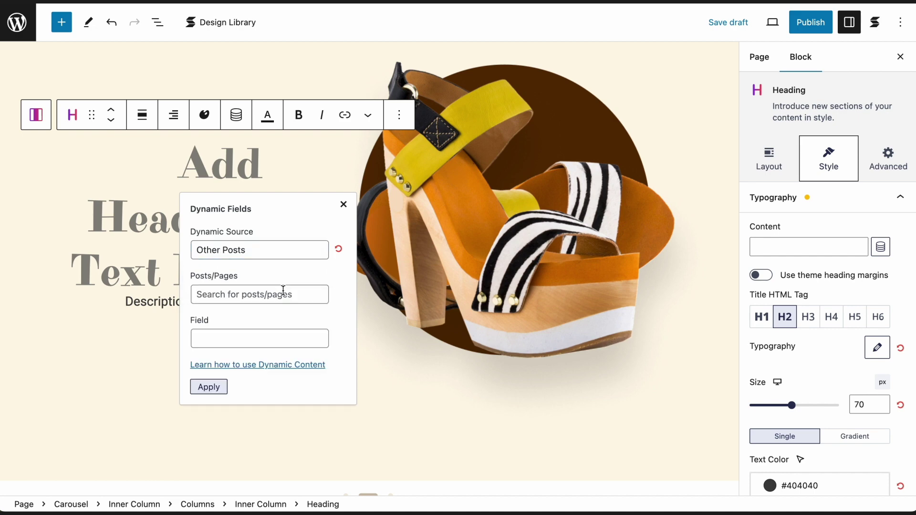
left_click(284, 292)
left_click(292, 319)
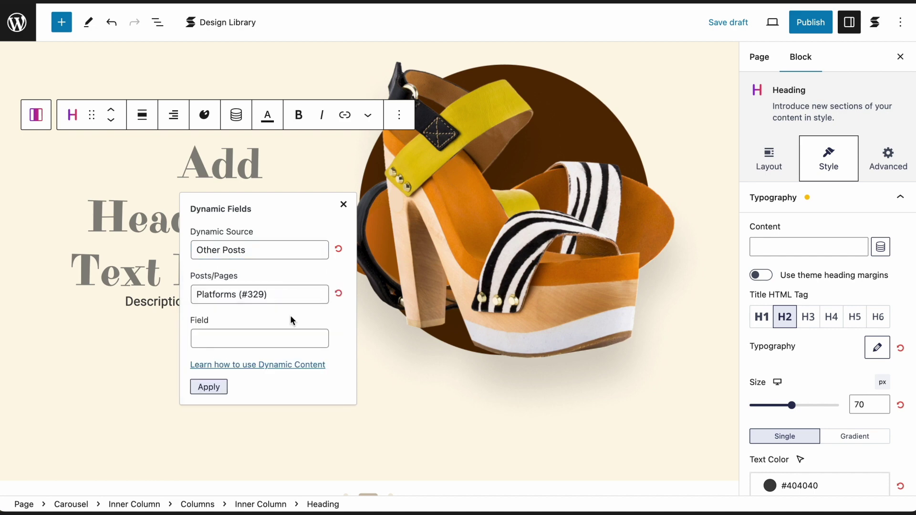
left_click(292, 334)
type("Product")
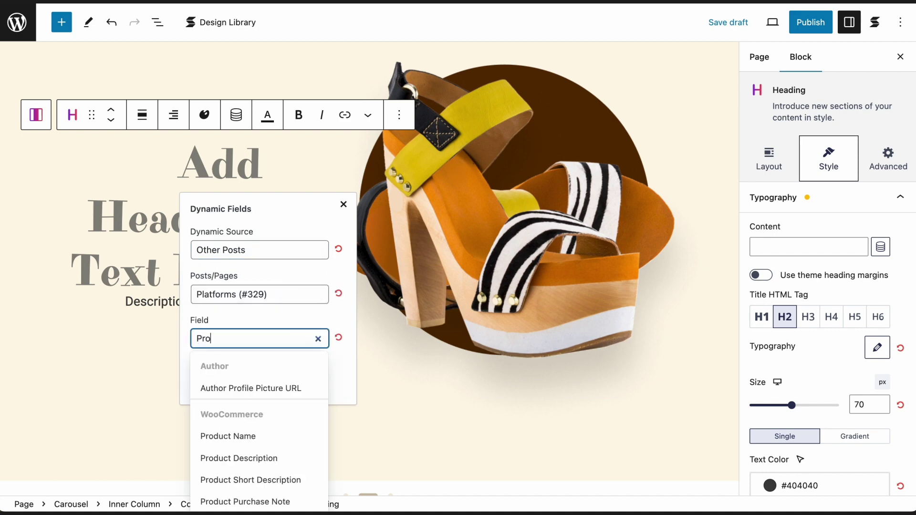
left_click(303, 392)
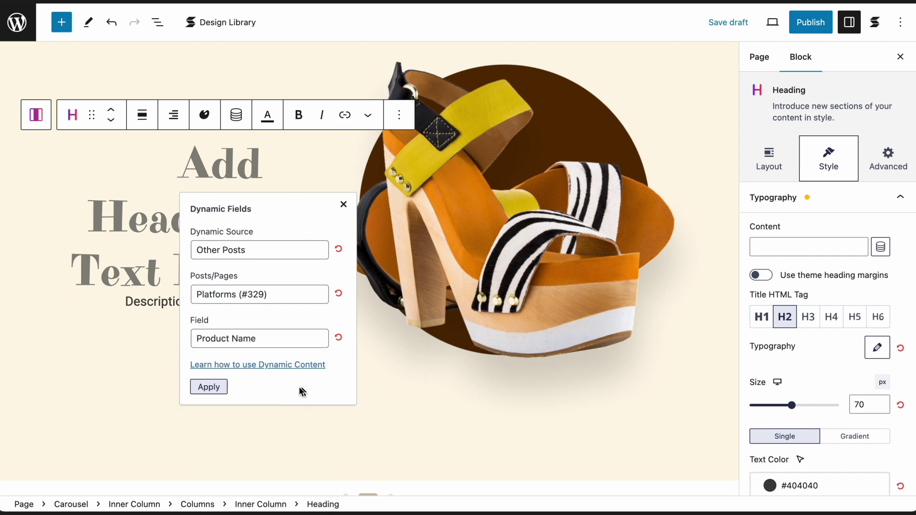
left_click(209, 386)
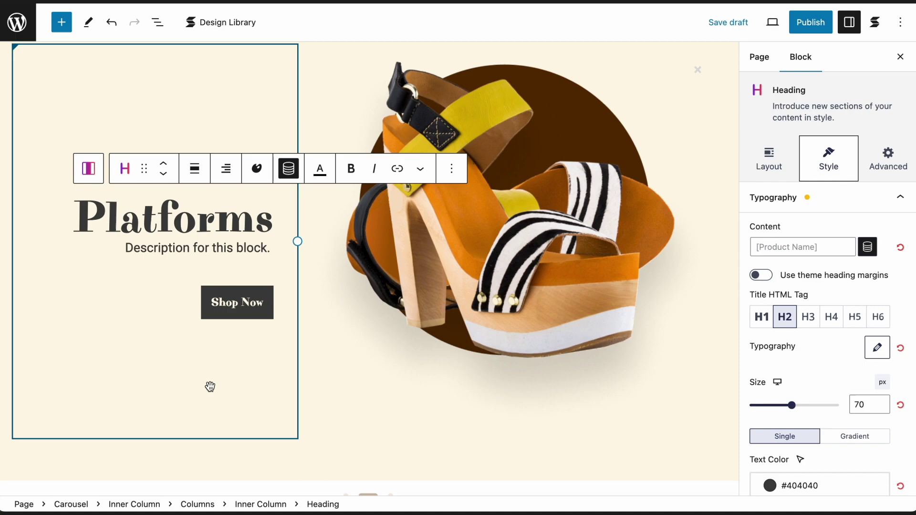
Replace the first 'Date' placeholder with the Stilettos Product Sale Date From field.
scroll(382, 470, "down", 1)
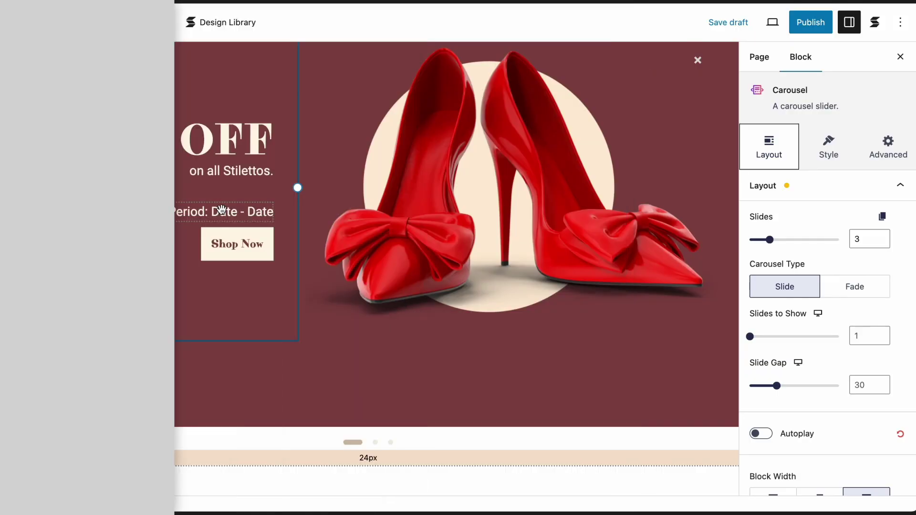
left_click(221, 210)
double_click(224, 211)
left_click(325, 184)
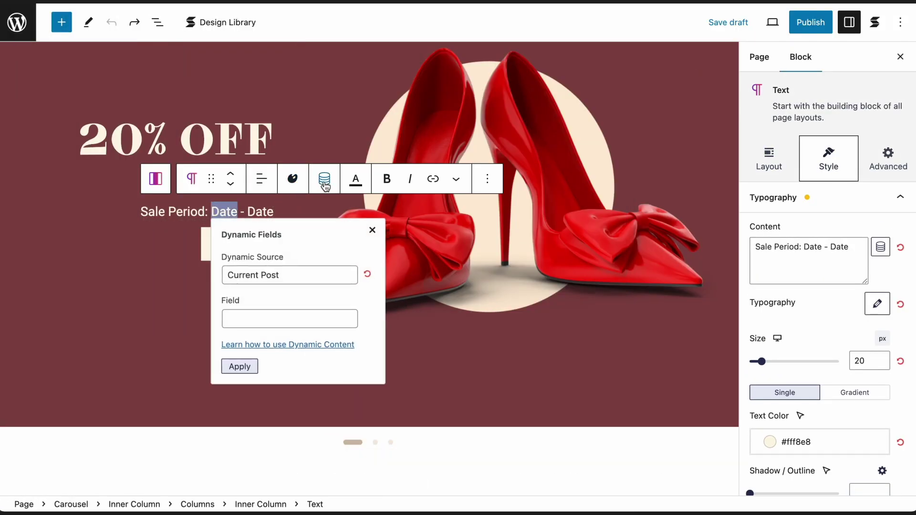
left_click(310, 274)
left_click(313, 320)
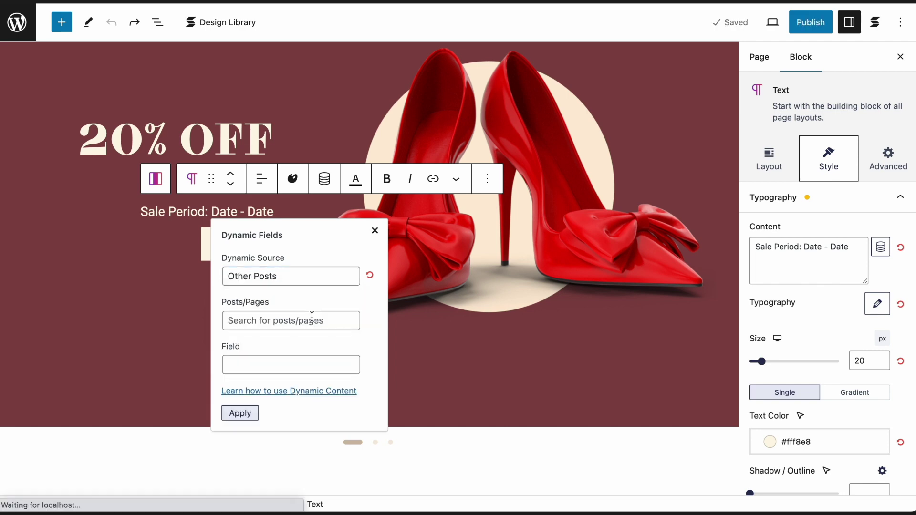
left_click(312, 319)
type("Stilet")
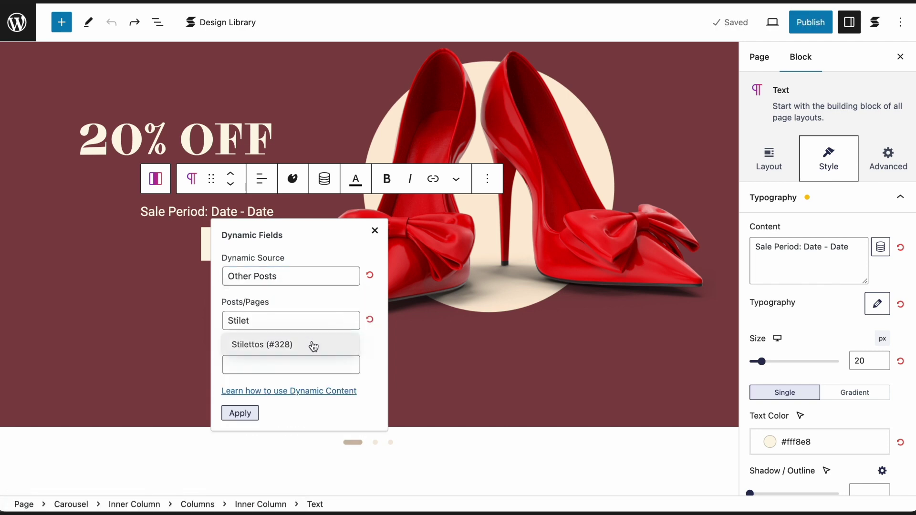
left_click(313, 344)
left_click(307, 365)
type("Product")
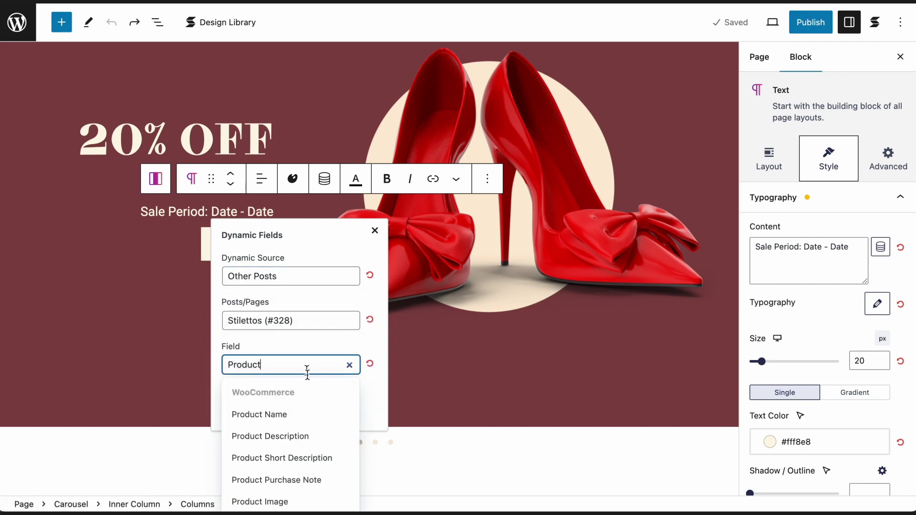
scroll(313, 417, "down", 5)
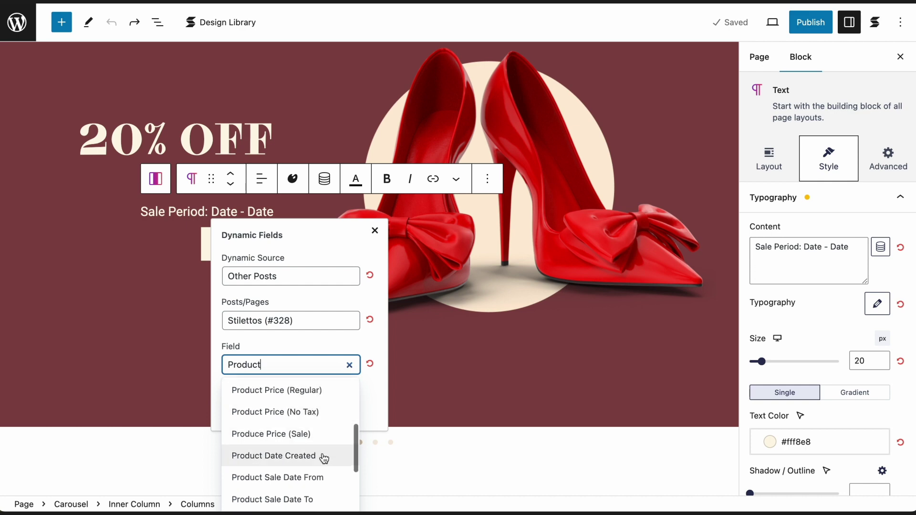
left_click(305, 478)
scroll(326, 468, "down", 3)
left_click(239, 476)
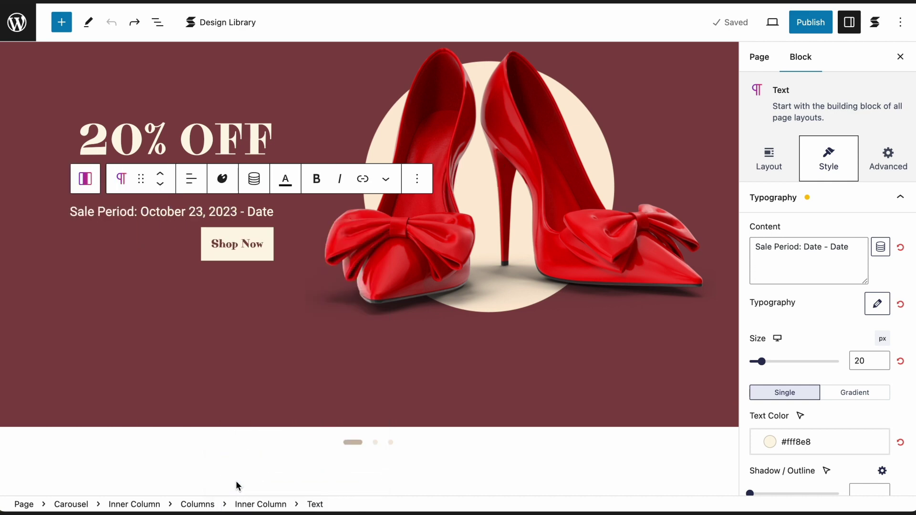
Replace the second 'Date' with Stilettos' Product Sale Date To, giving October 23, 2023 - October 30, 2023.
double_click(260, 212)
left_click(258, 183)
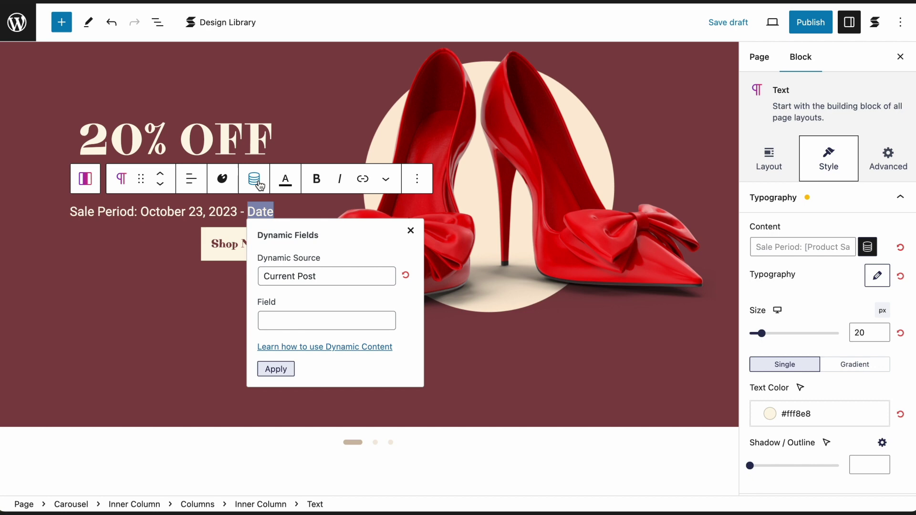
left_click(308, 277)
left_click(317, 317)
left_click(317, 319)
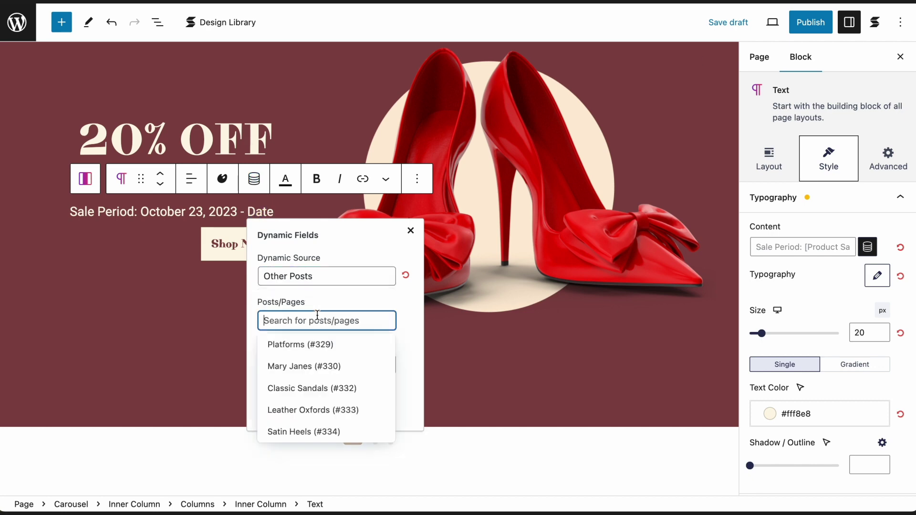
type("Stile")
left_click(321, 344)
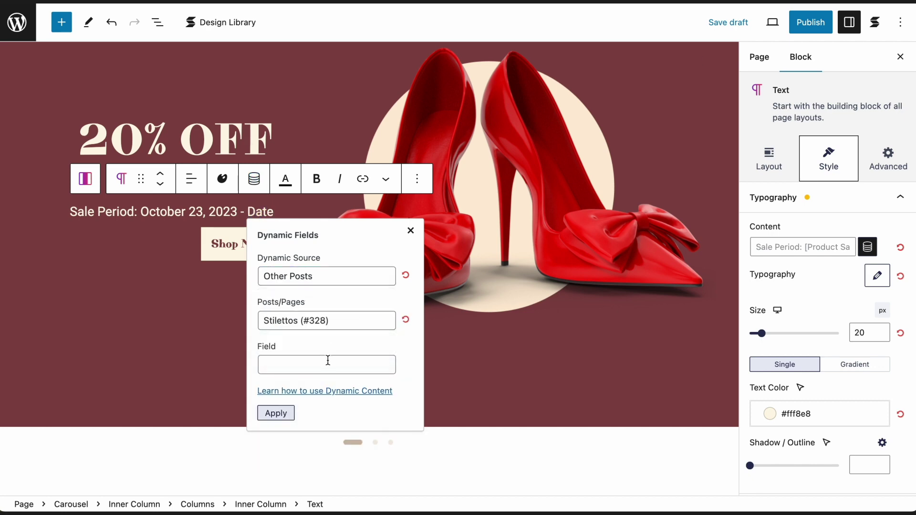
left_click(328, 360)
type("Product")
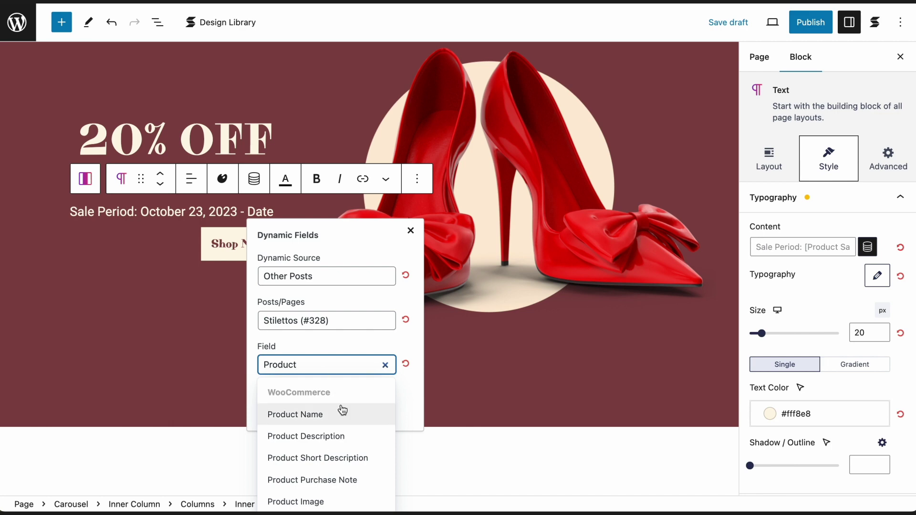
scroll(342, 409, "down", 5)
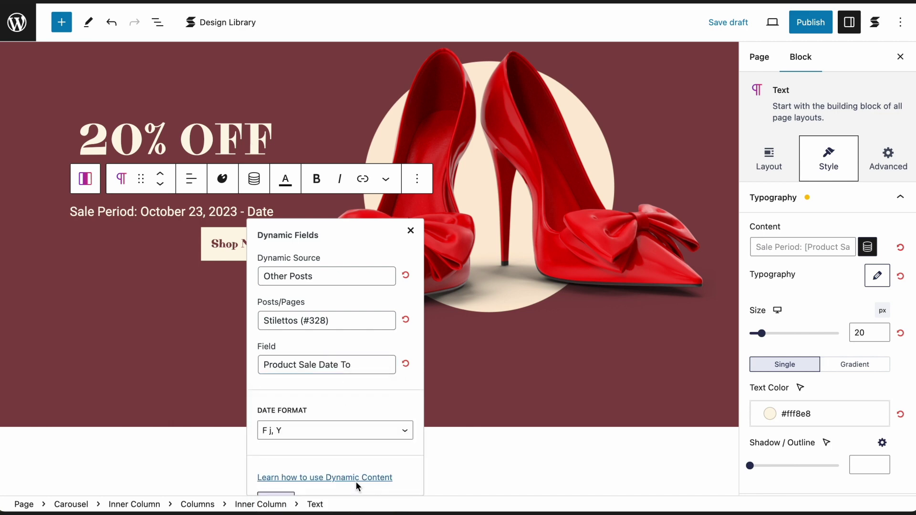
scroll(356, 482, "down", 1)
left_click(279, 482)
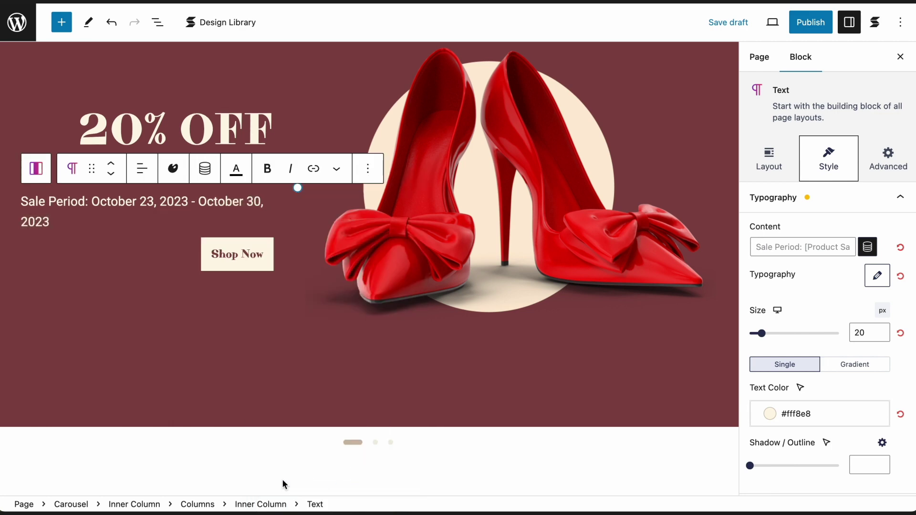
left_click(375, 442)
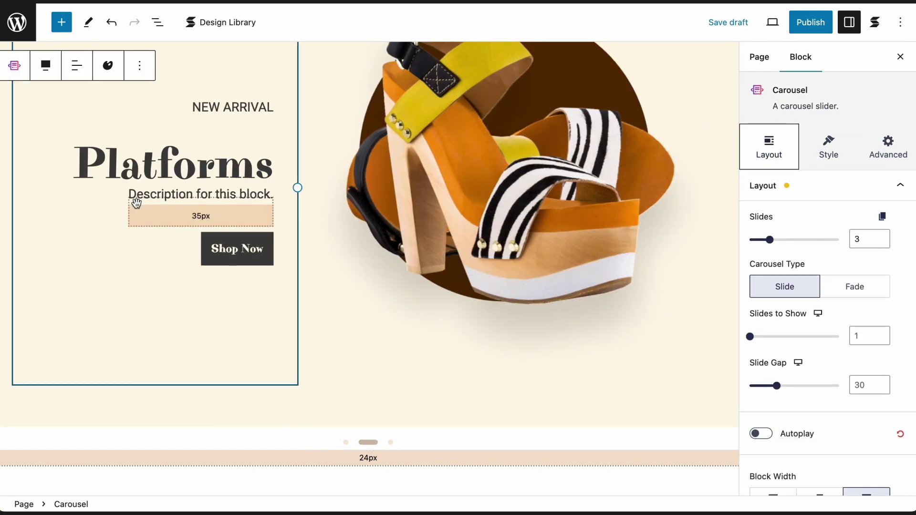
Bind the Platforms slide's description to the Platforms Product Short Description field.
left_click(133, 198)
left_click_drag(132, 196, 273, 198)
left_click(281, 173)
left_click(231, 257)
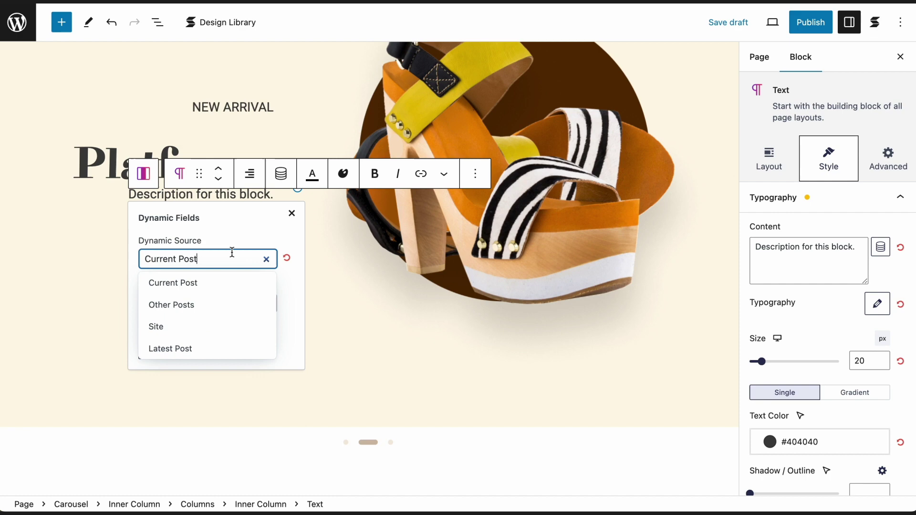
left_click(229, 300)
left_click(222, 334)
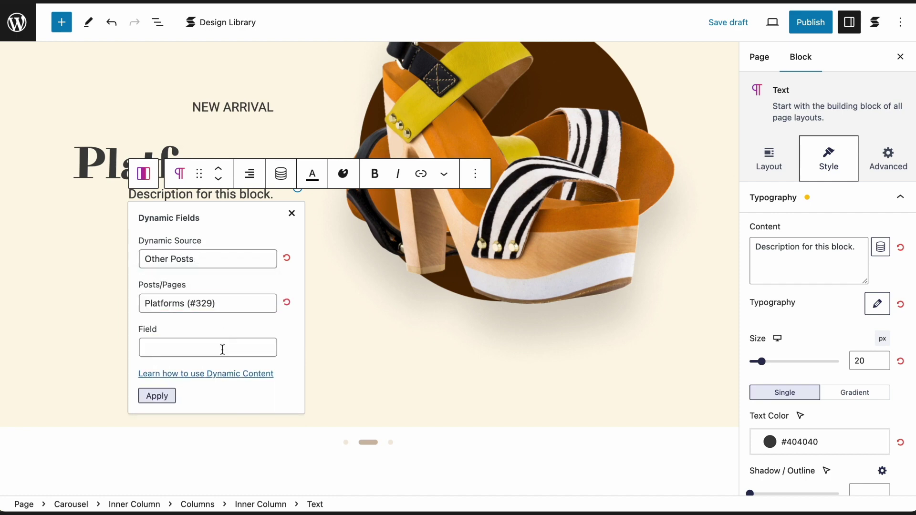
left_click(223, 349)
type("Product")
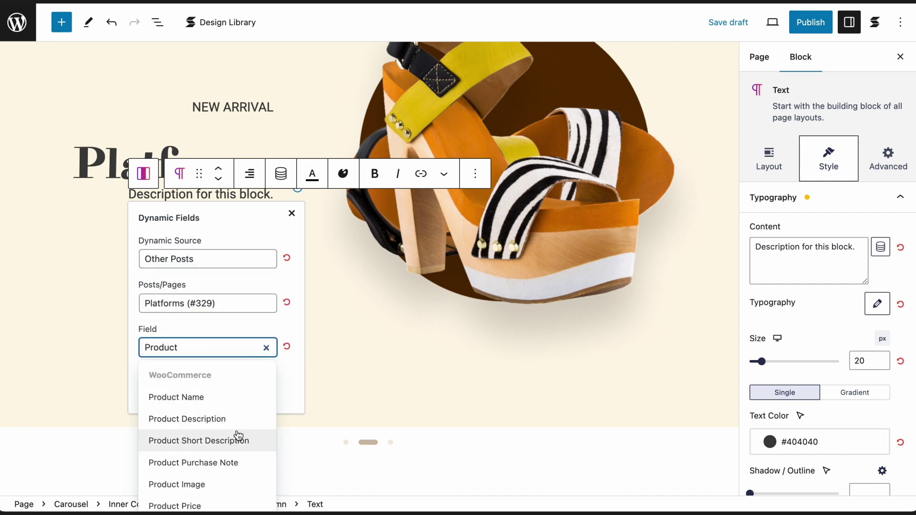
left_click(238, 435)
left_click(157, 396)
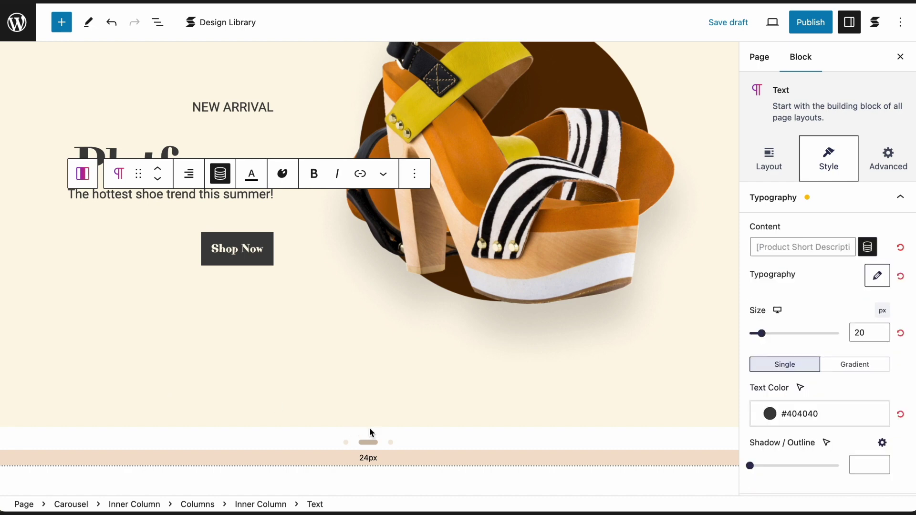
Bind the Mary Janes slide's description to its Product Short Description field.
left_click(390, 443)
left_click(148, 195)
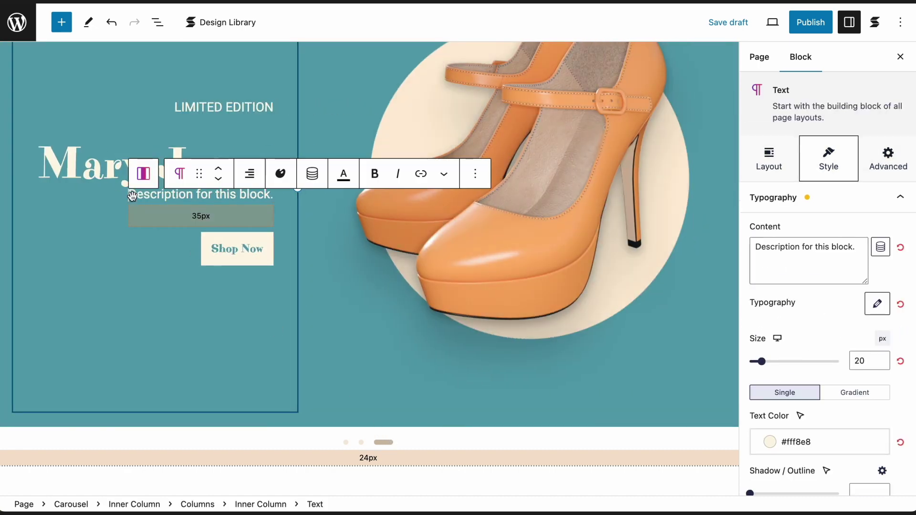
left_click_drag(149, 195, 271, 203)
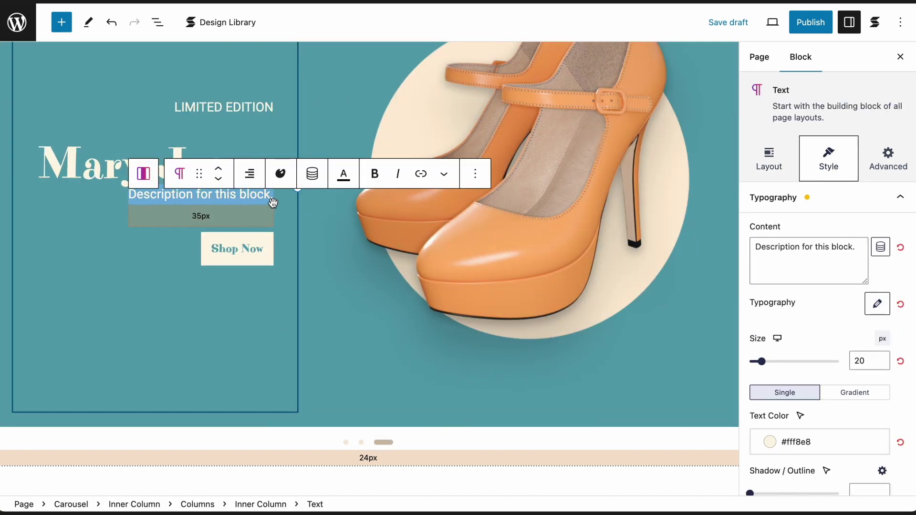
left_click(312, 173)
left_click(258, 258)
left_click(246, 301)
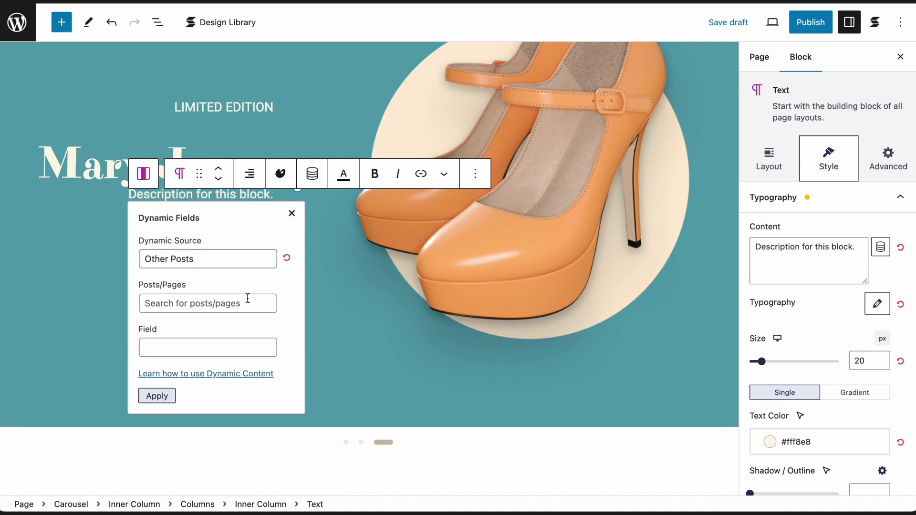
left_click(247, 298)
left_click(245, 343)
left_click(245, 344)
type("P")
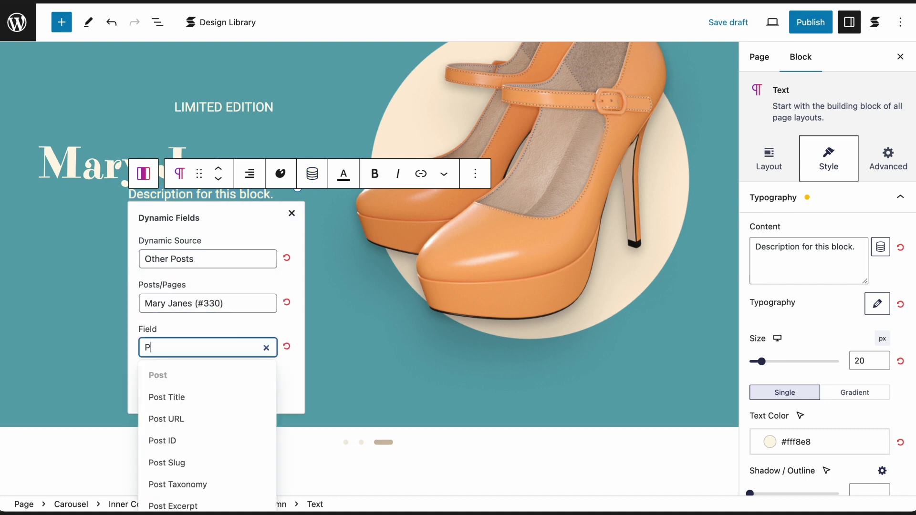
type("roduct")
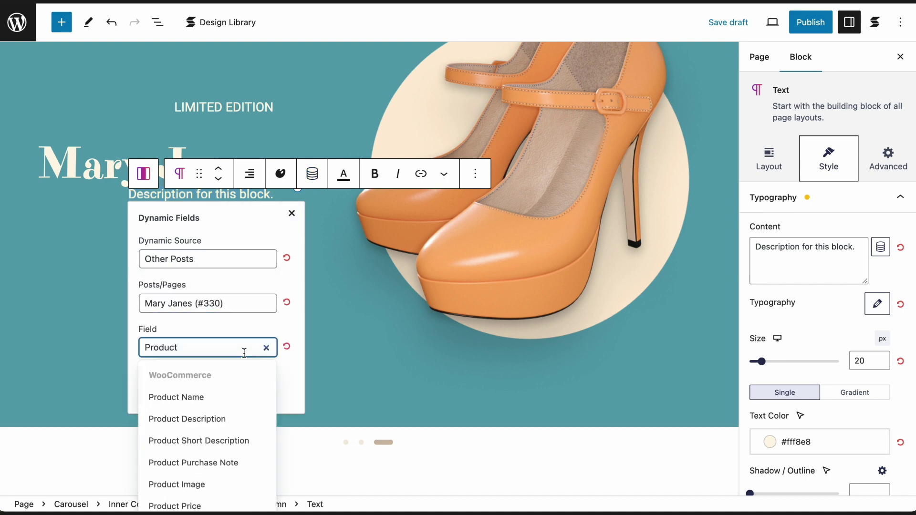
left_click(245, 439)
left_click(158, 395)
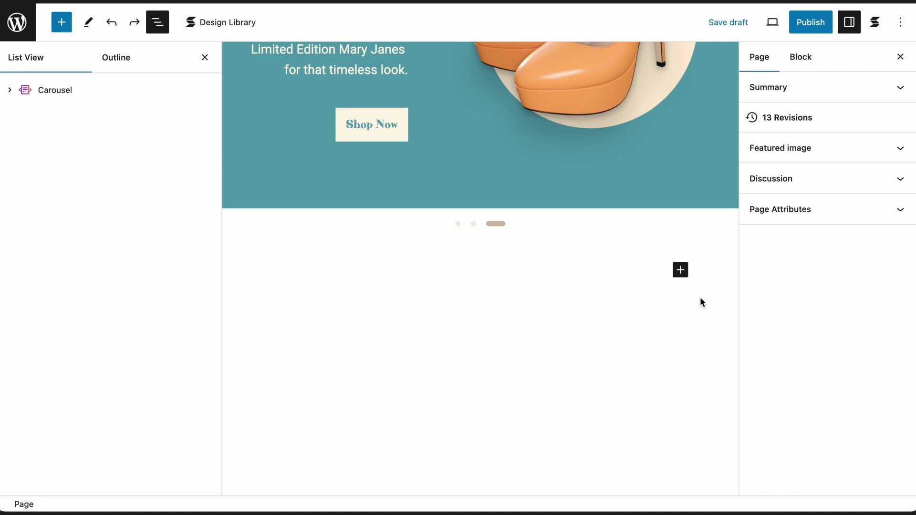
Insert a blank Query Loop with the Title & Date layout and Post Type set to Product.
left_click(681, 271)
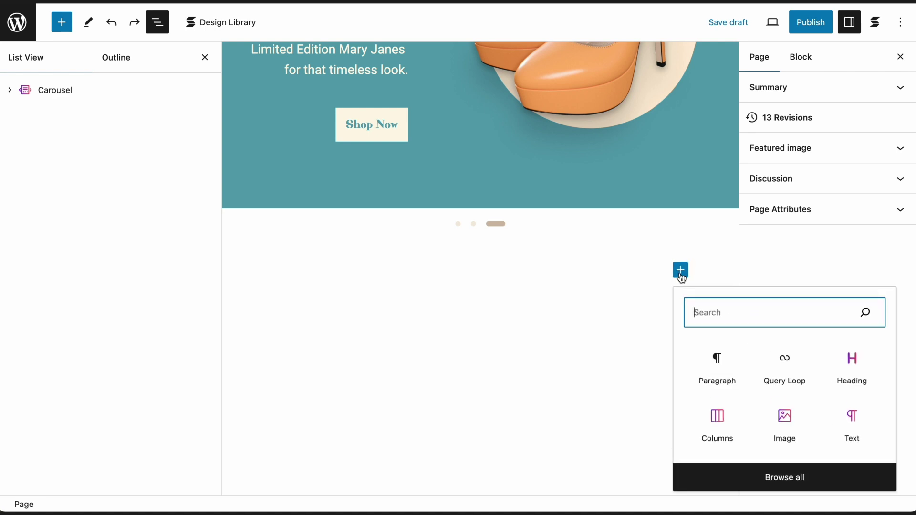
left_click(775, 380)
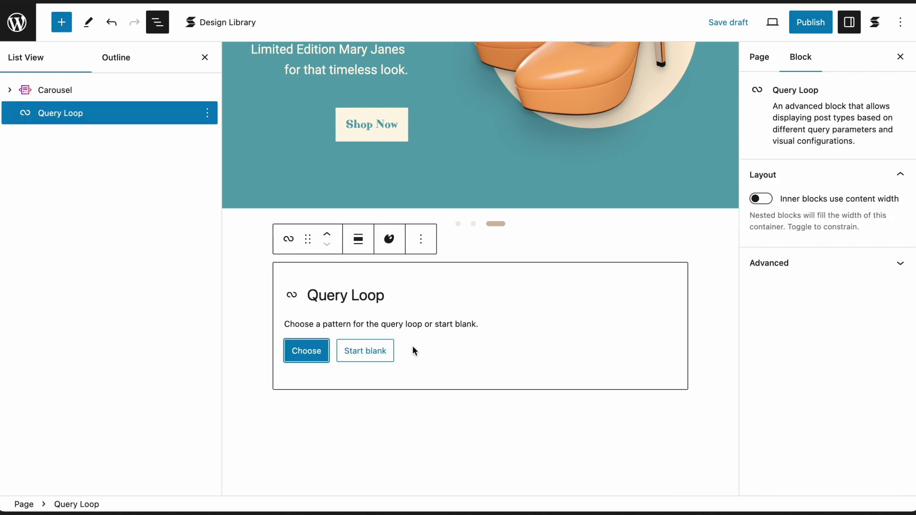
left_click(365, 351)
left_click(310, 353)
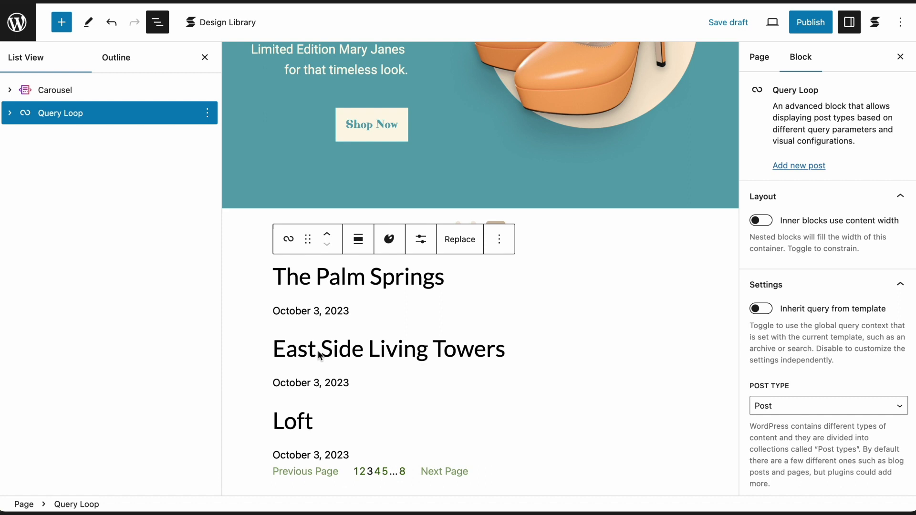
left_click(787, 411)
left_click(789, 433)
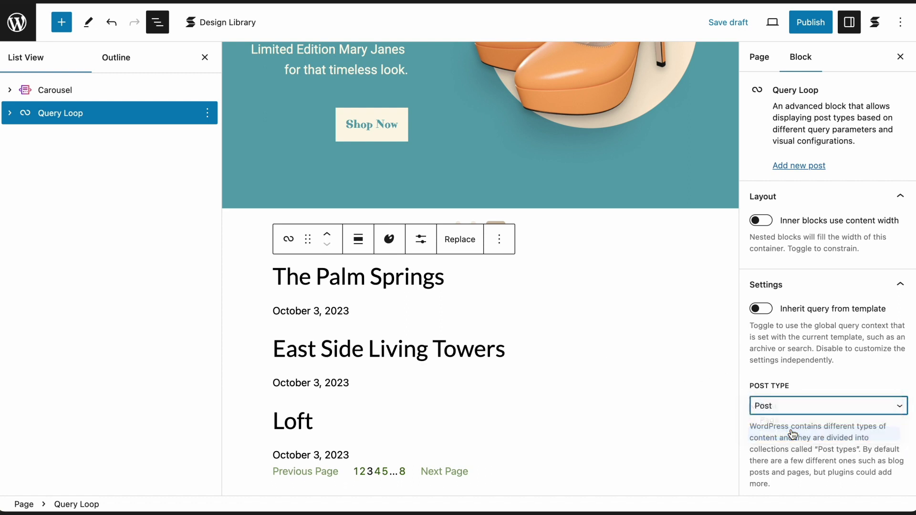
left_click(10, 113)
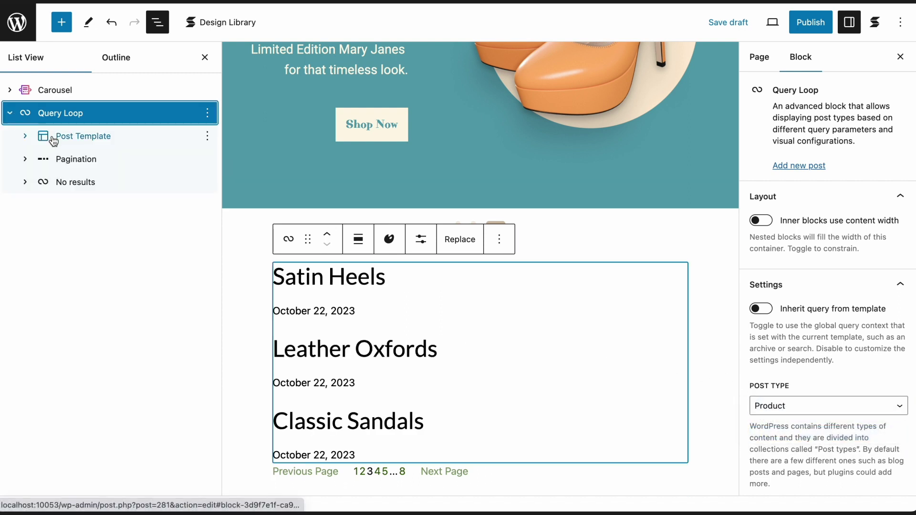
Switch the Post Template to grid view and add a one-column Stackable Columns block.
left_click(104, 137)
left_click(418, 245)
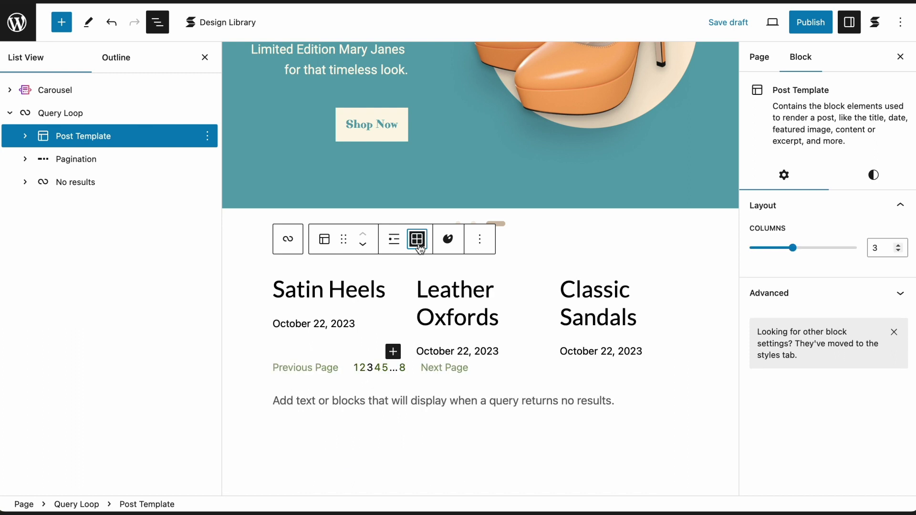
left_click(392, 352)
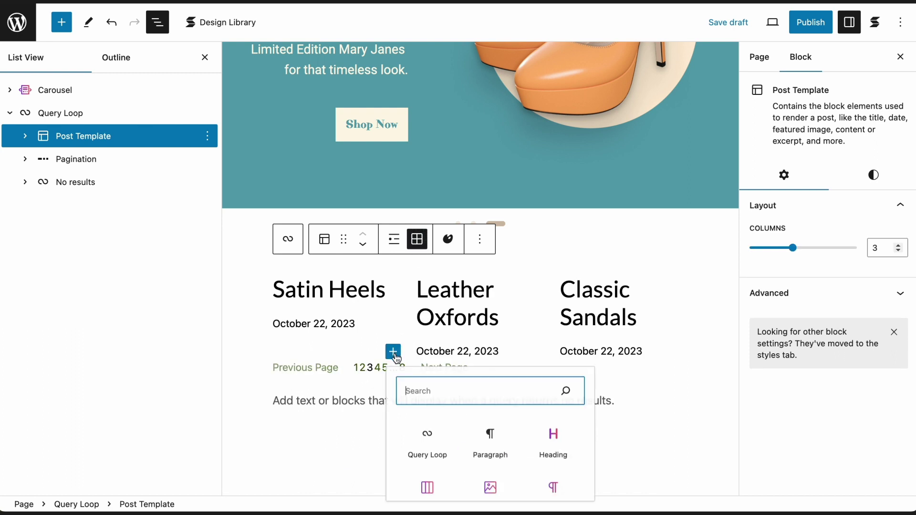
type("Colu")
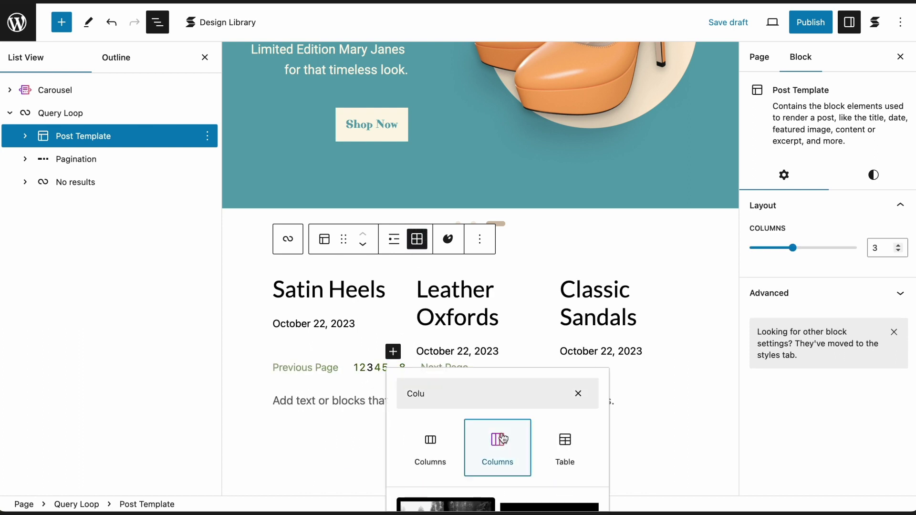
left_click(498, 446)
left_click(306, 257)
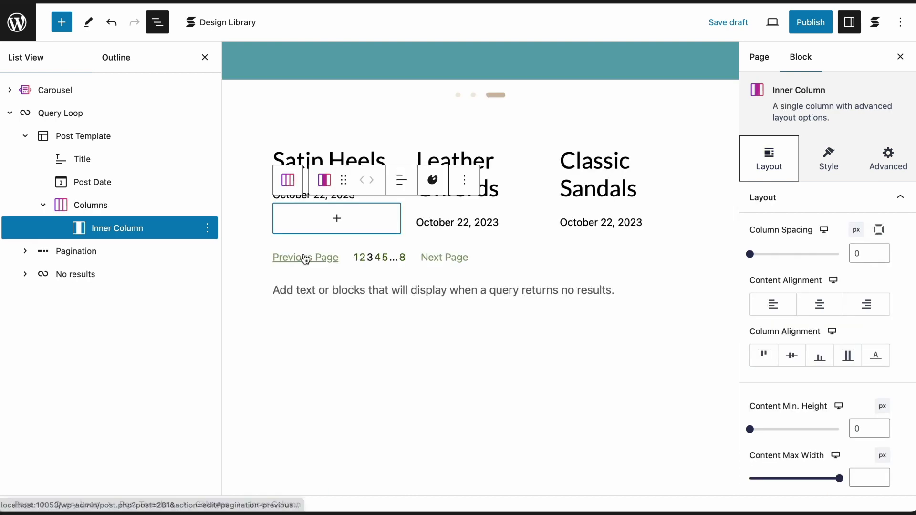
Place an Image block in the column and delete the Title and Post Date blocks.
left_click(336, 217)
type("image")
left_click(345, 312)
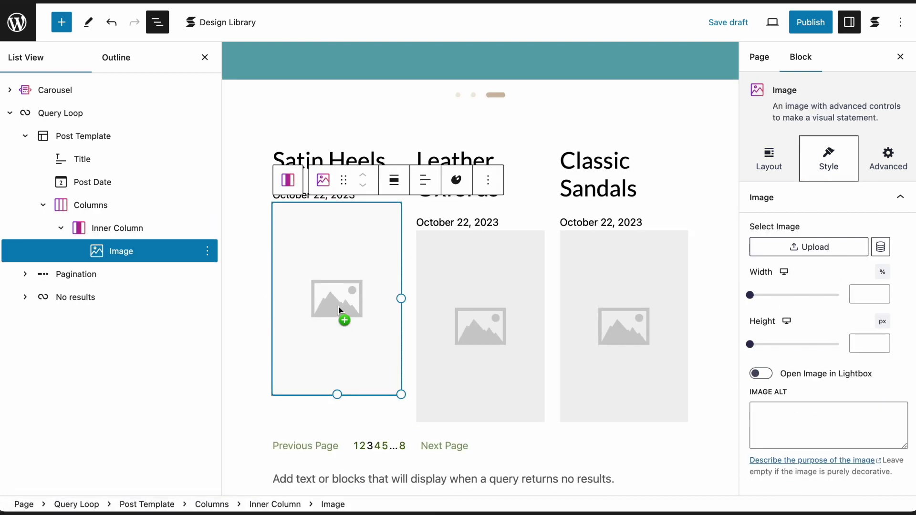
left_click(109, 158)
left_click(114, 184, "shift")
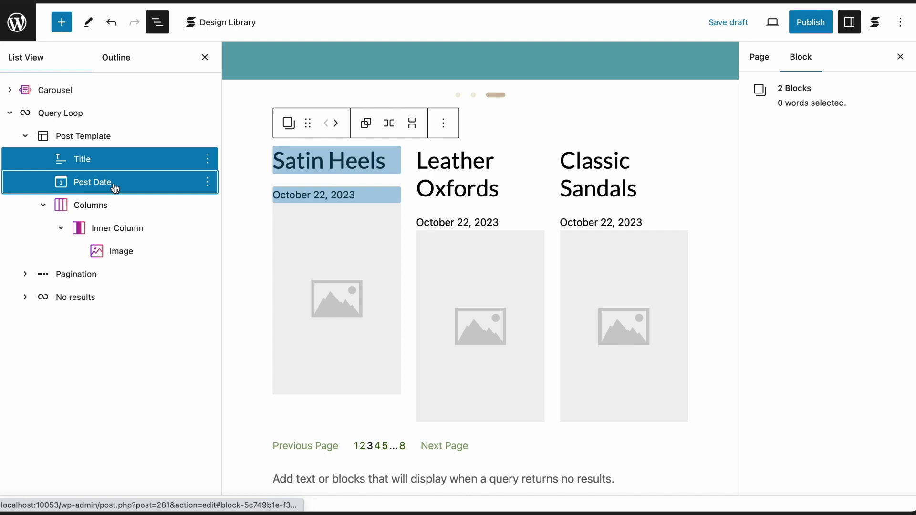
key("Delete")
left_click(113, 229)
Remove the Pagination and No Results blocks from the Query Loop.
left_click(113, 251, "shift")
key("Delete")
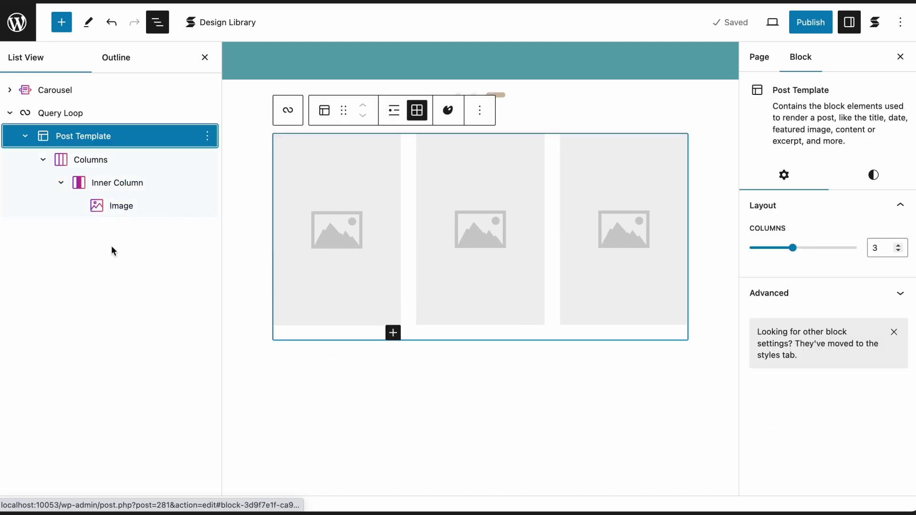
left_click(324, 199)
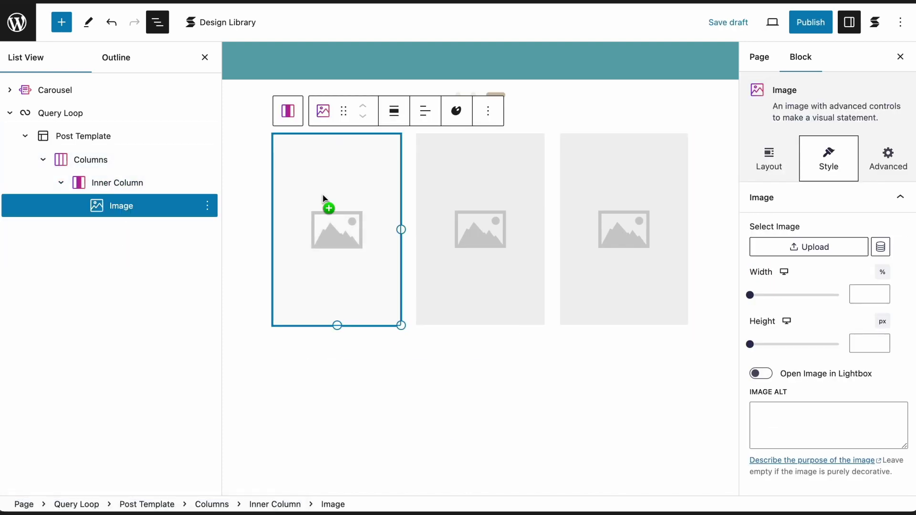
Bind the image to the Current Post's Product Image dynamic field and apply it.
left_click(881, 248)
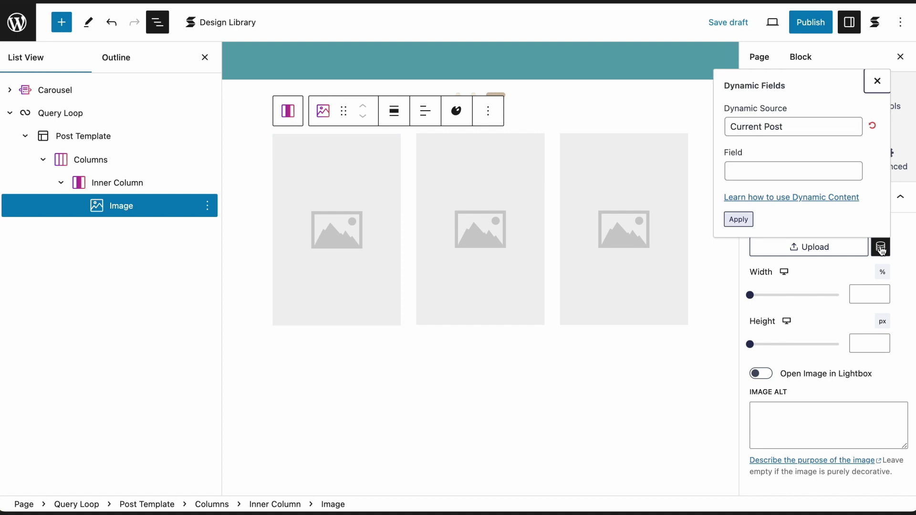
left_click(792, 124)
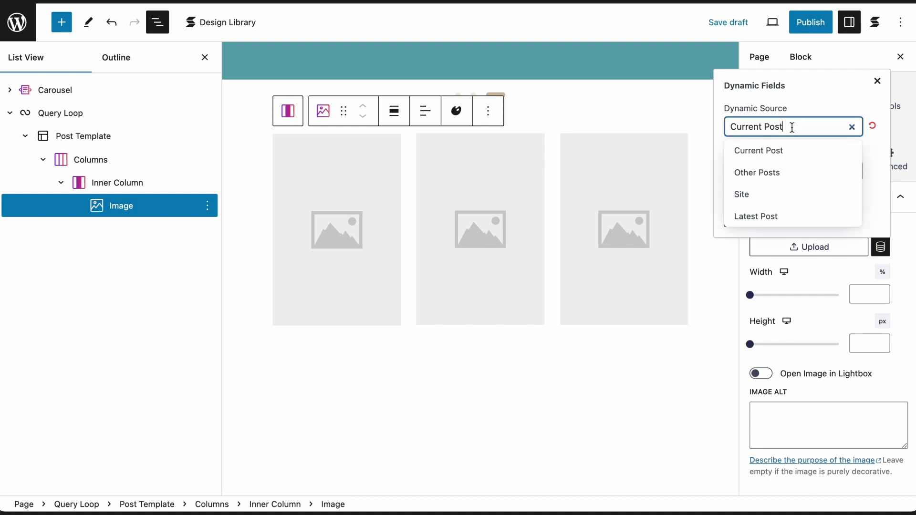
left_click(794, 152)
left_click(798, 170)
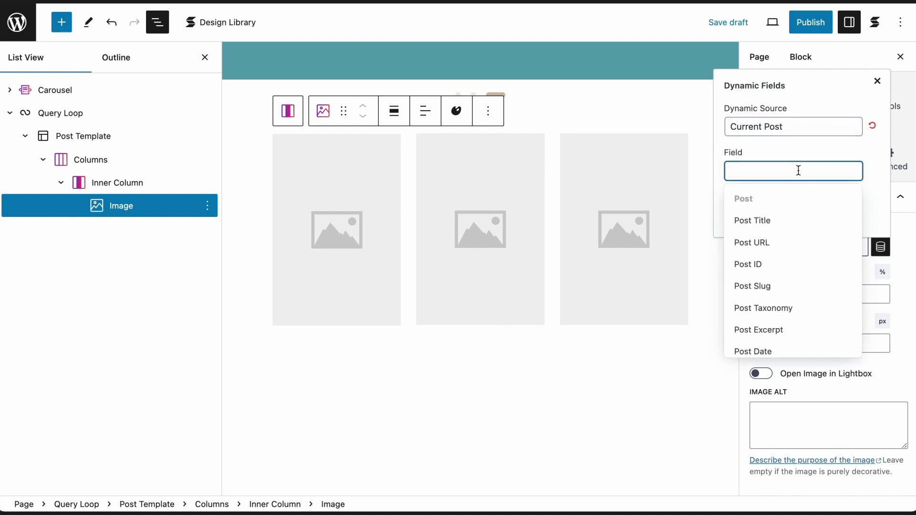
type("Product")
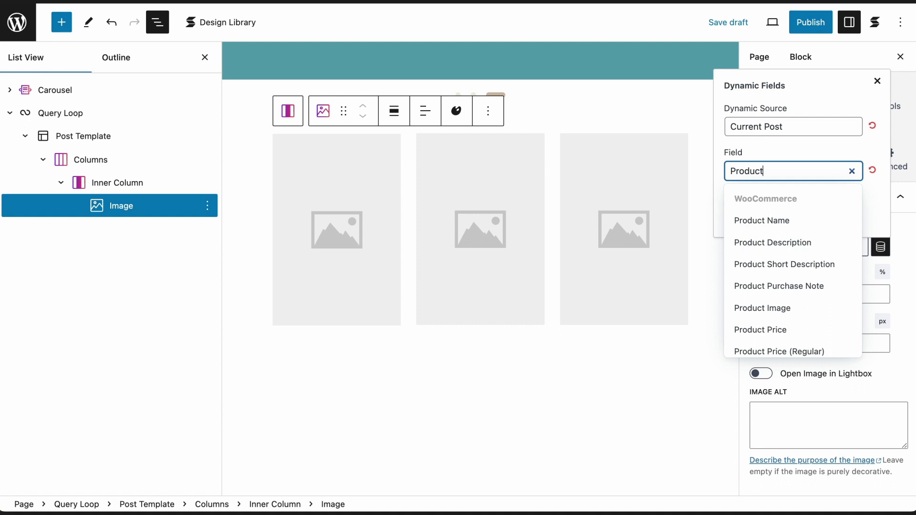
left_click(823, 308)
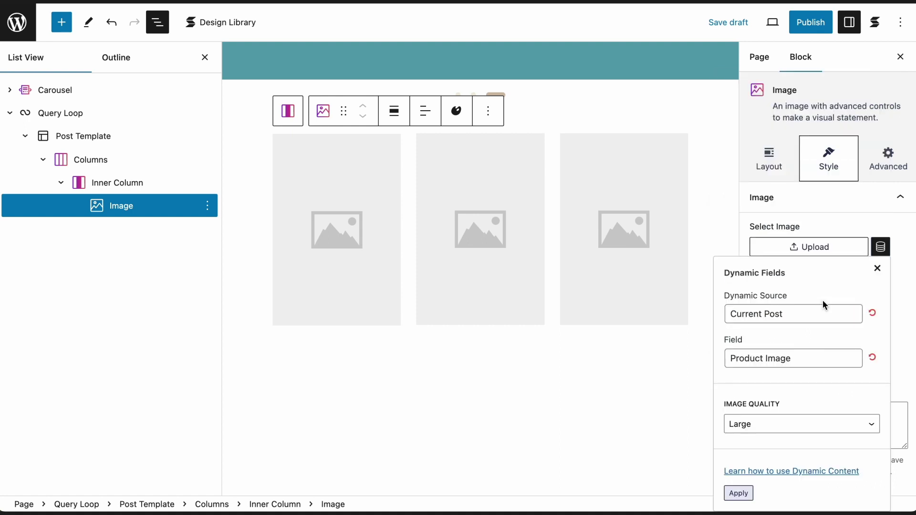
left_click(739, 493)
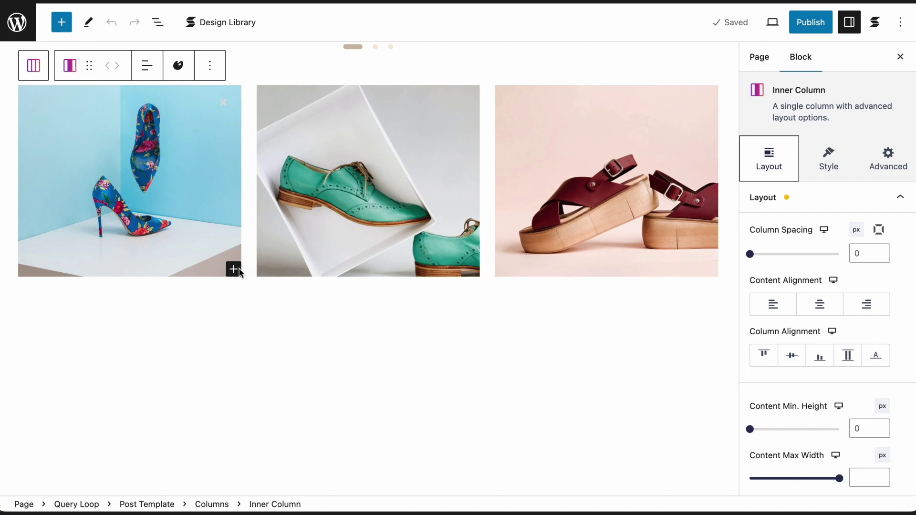
left_click(299, 318)
left_click(157, 23)
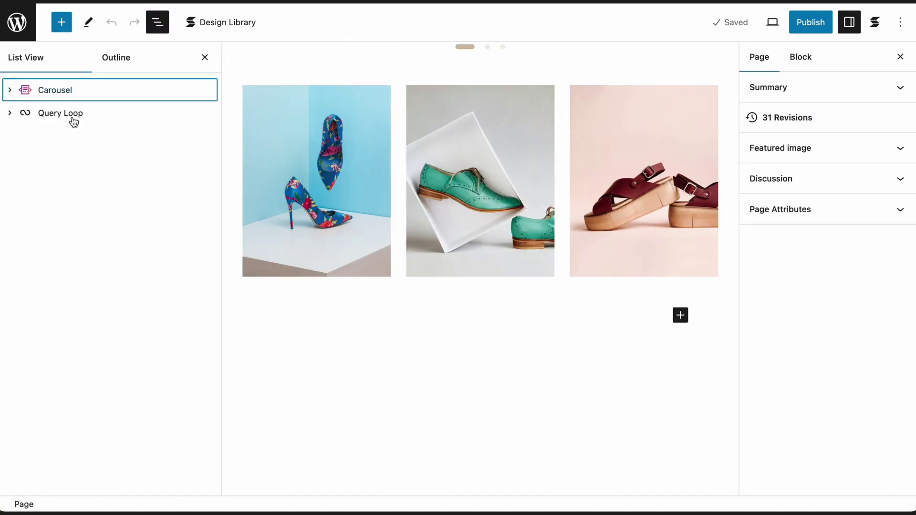
Select the Inner Column inside the Query Loop's Post Template using the outline.
left_click(74, 114)
left_click(10, 113)
left_click(25, 136)
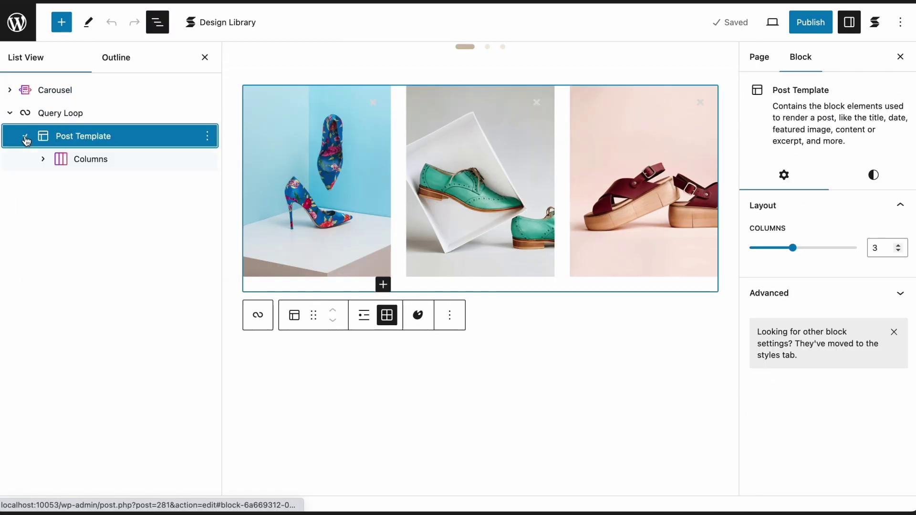
left_click(43, 159)
left_click(88, 182)
left_click(204, 57)
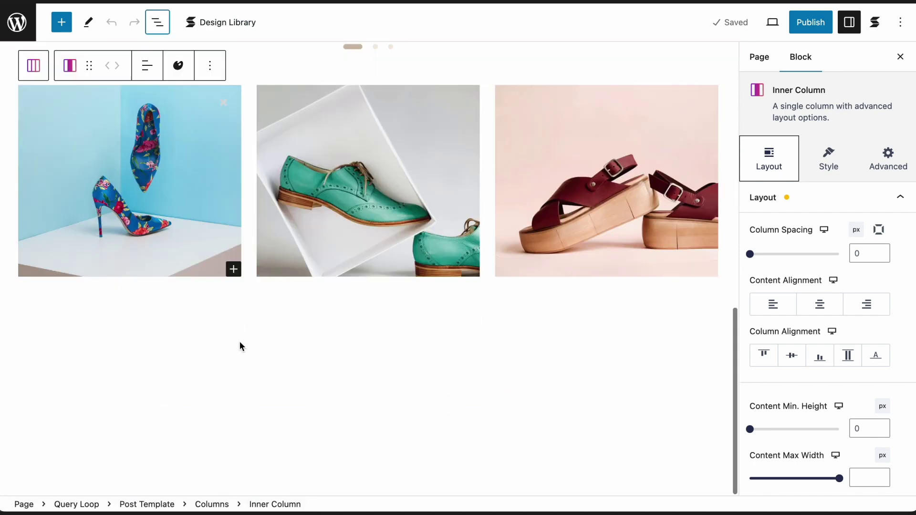
Add a Heading under the image bound dynamically to Product Name.
left_click(233, 269)
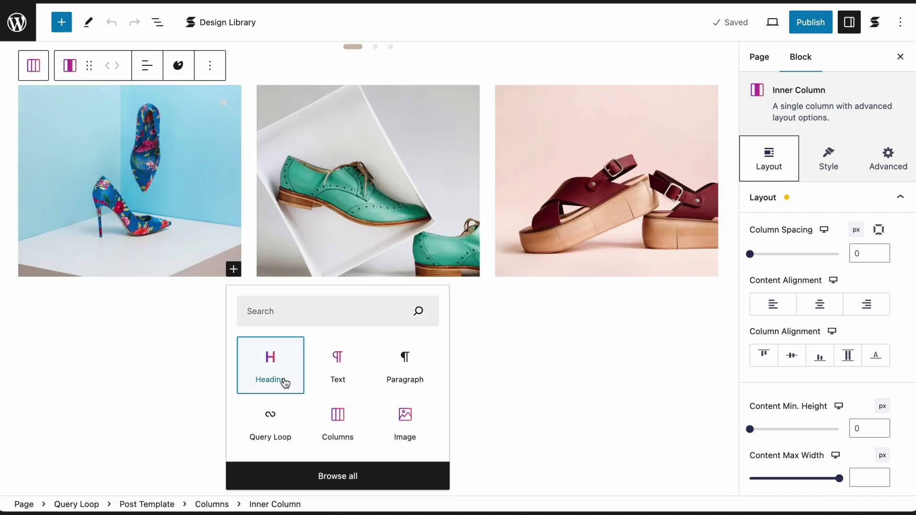
left_click(285, 383)
left_click(234, 269)
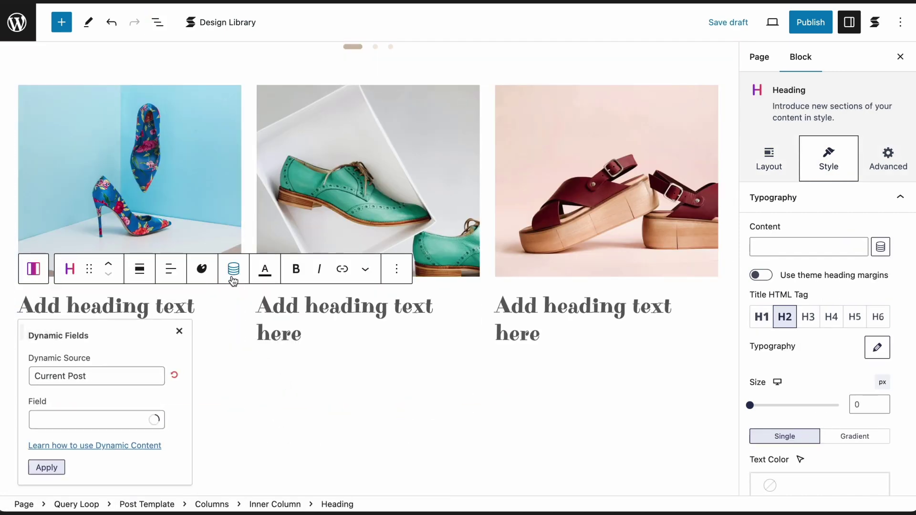
left_click(143, 375)
left_click(123, 421)
type("Product")
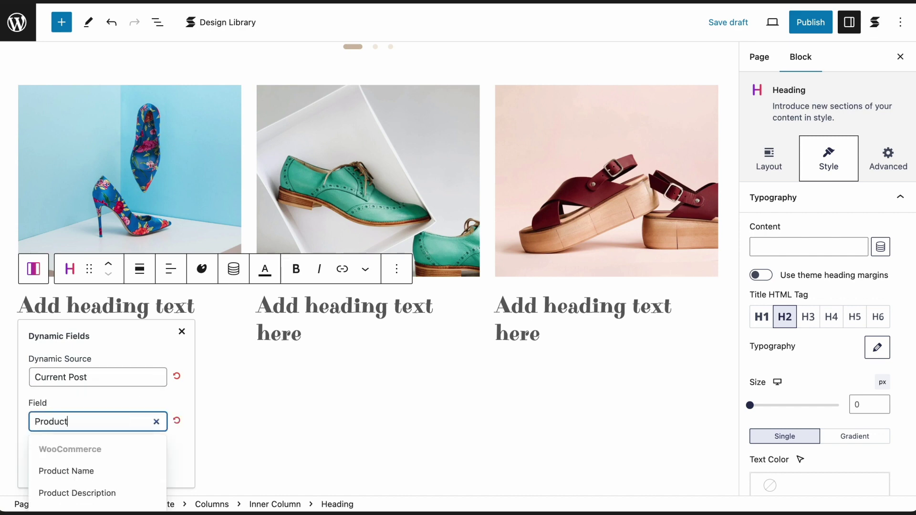
left_click(109, 471)
left_click(45, 470)
left_click(170, 301)
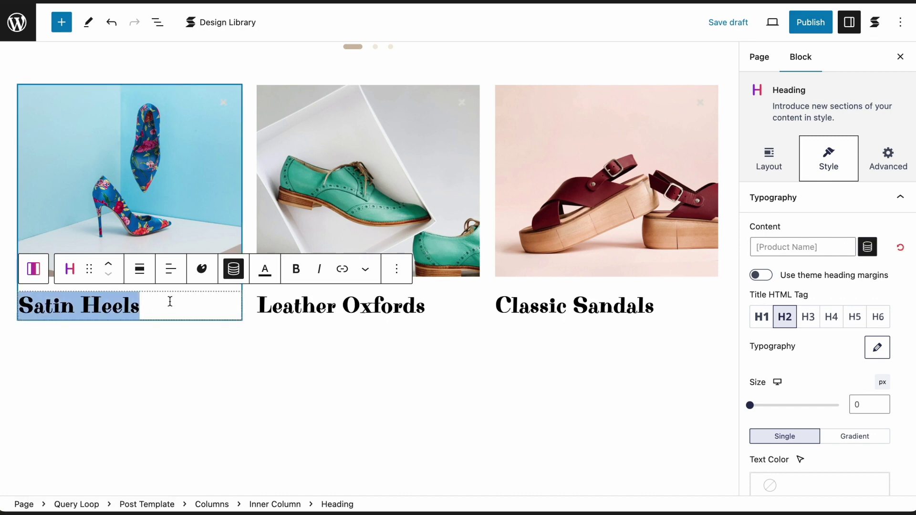
Add a paragraph below the heading showing '$' followed by the dynamic Product Price.
key("Right")
key("Return")
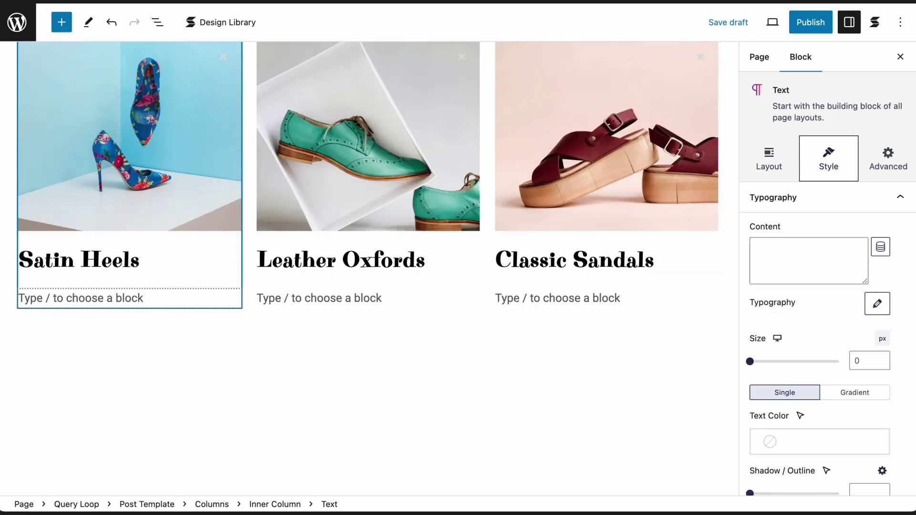
type("$")
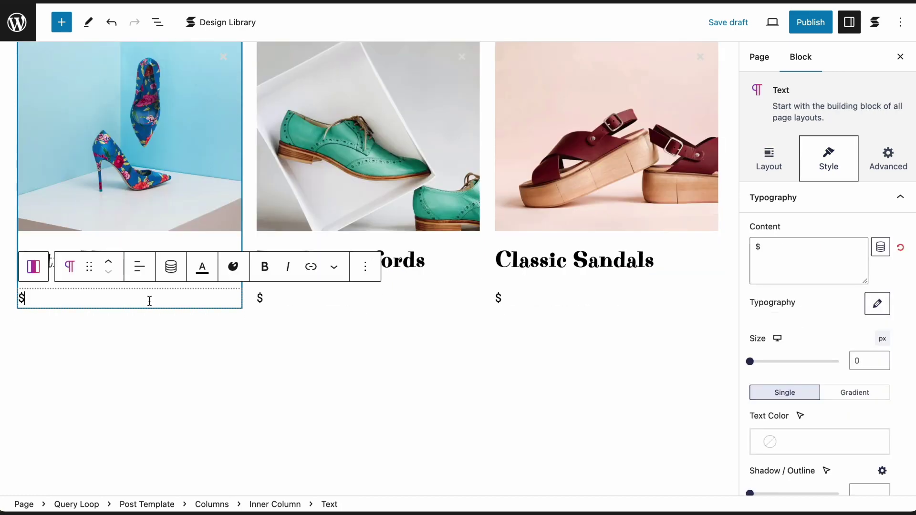
left_click(172, 278)
left_click(138, 403)
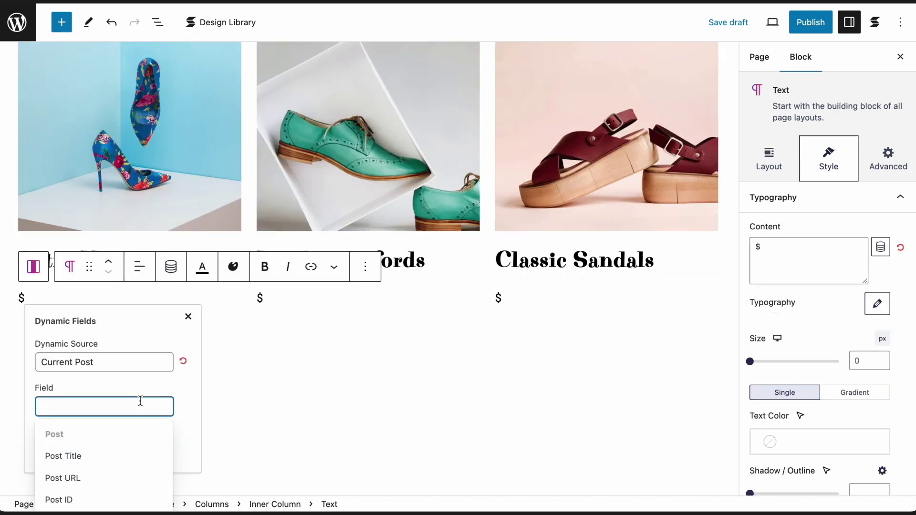
type("Product")
scroll(135, 460, "down", 3)
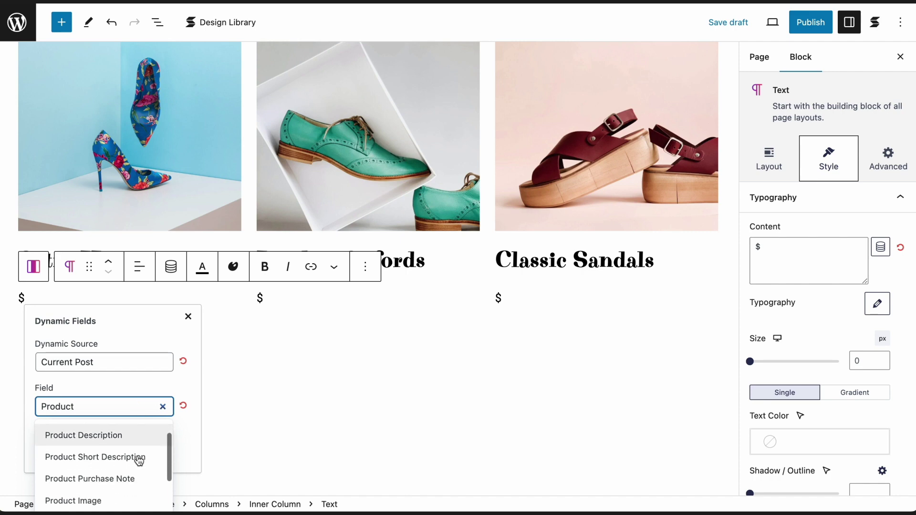
left_click(135, 460)
left_click(66, 455)
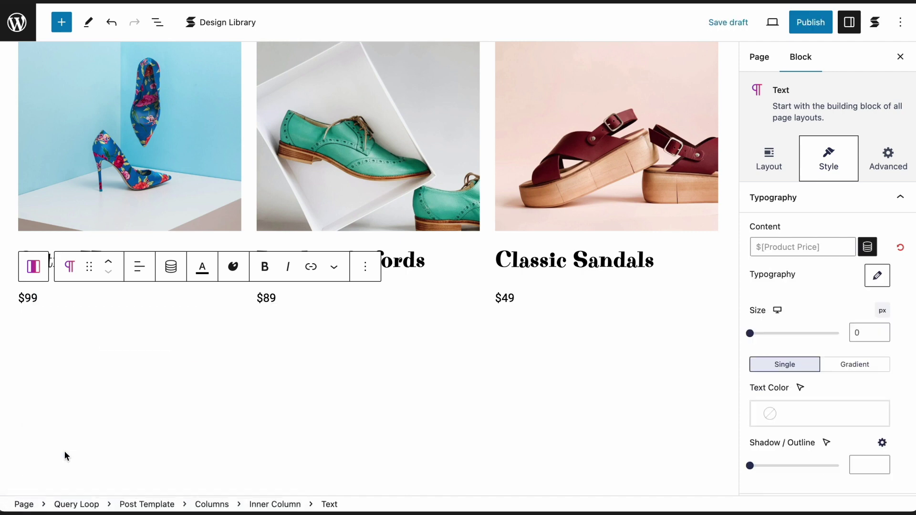
Add a paragraph below the price bound dynamically to Product Description.
key("Return")
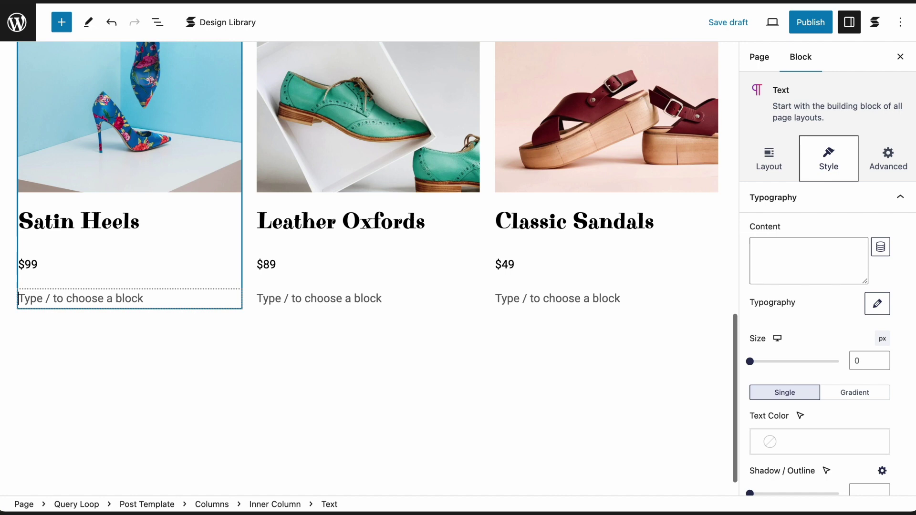
left_click(171, 266)
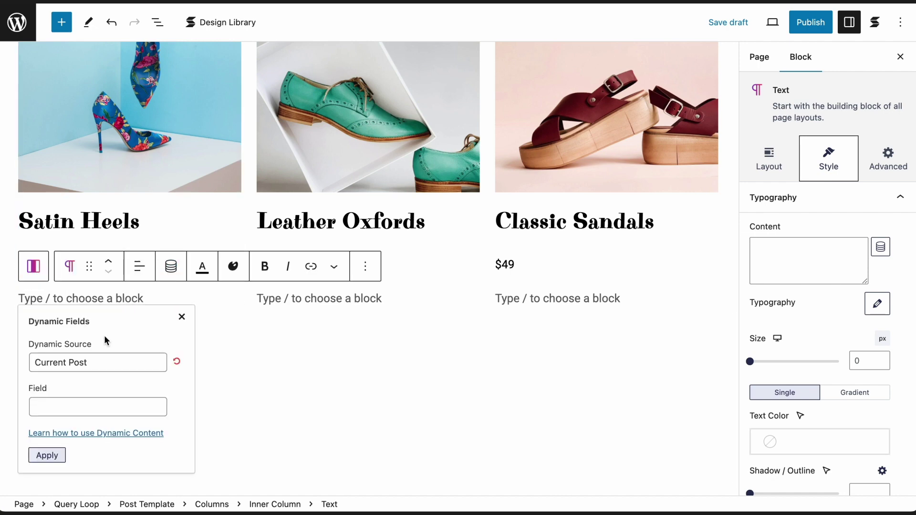
left_click(96, 412)
type("Product")
left_click(90, 478)
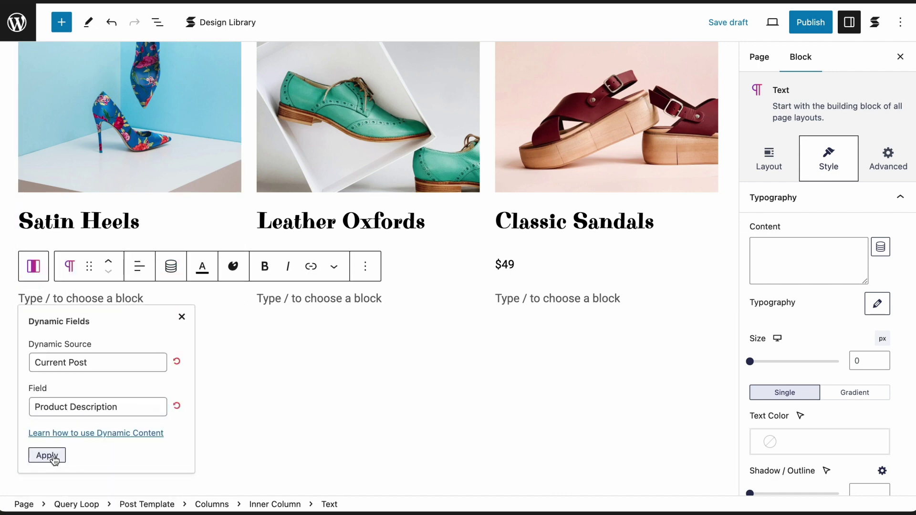
left_click(47, 455)
left_click(190, 380)
triple_click(207, 370)
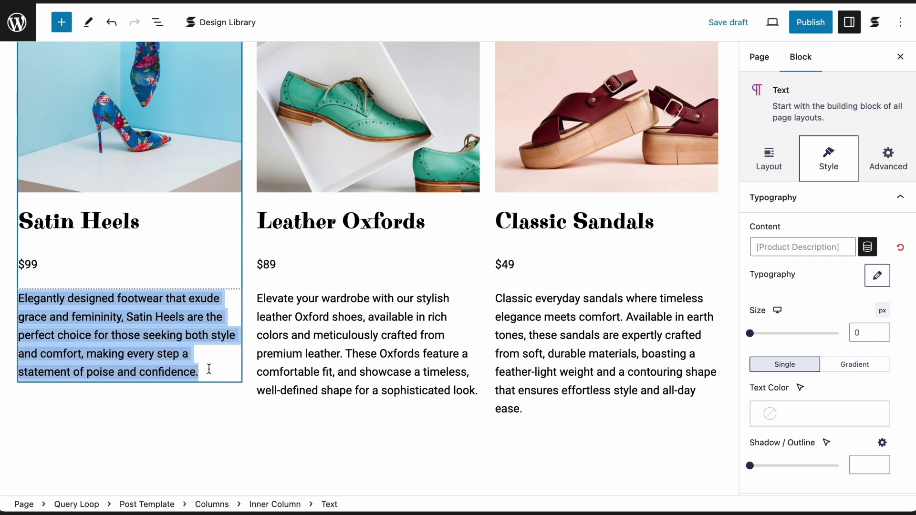
key("Return")
Insert an 'Add to Cart' button below the description and give it a cart icon.
type("/button")
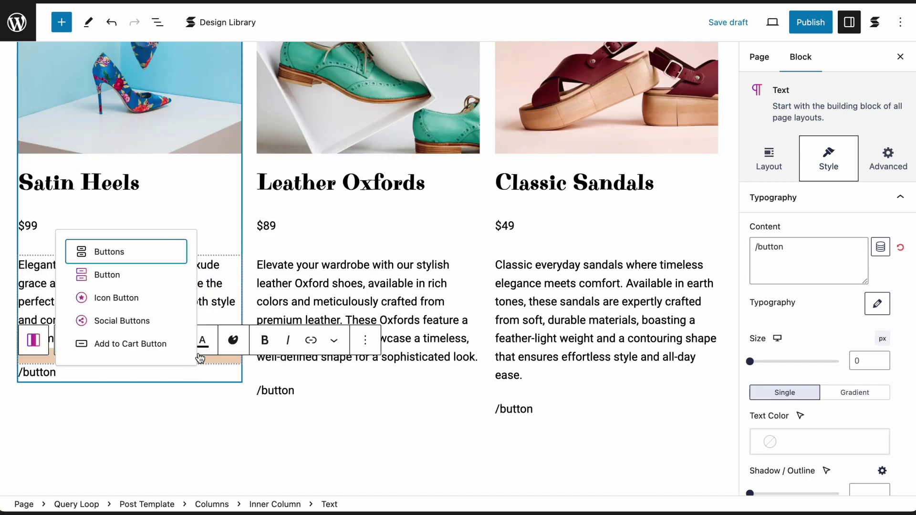
left_click(143, 277)
type("Add to")
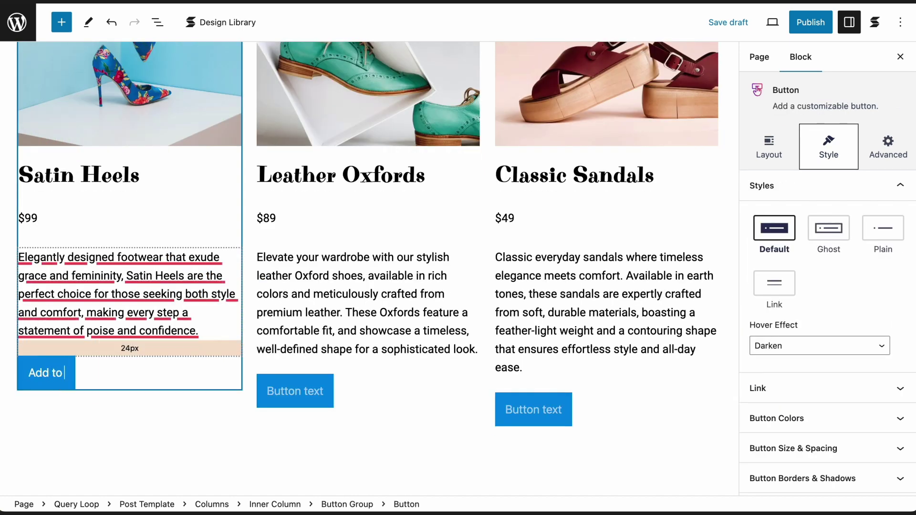
type(" Cart")
scroll(771, 405, "down", 3)
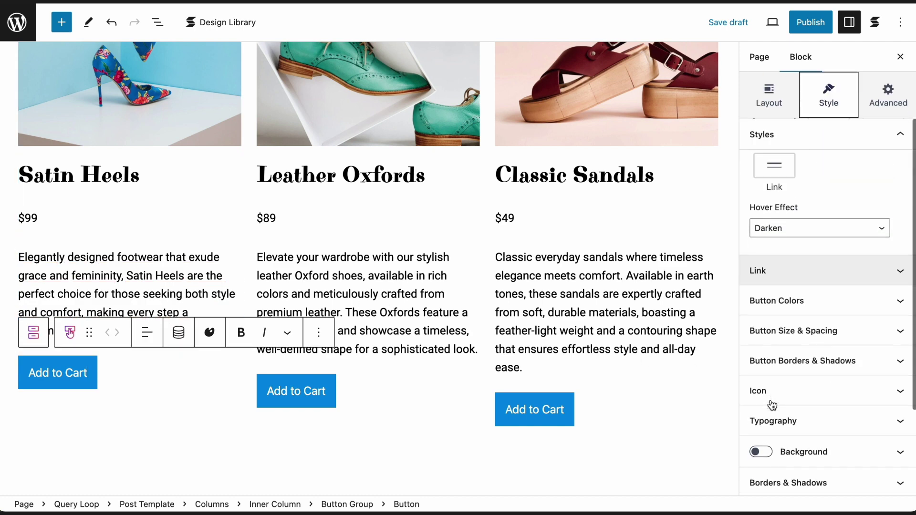
left_click(772, 403)
left_click(764, 270)
type("c")
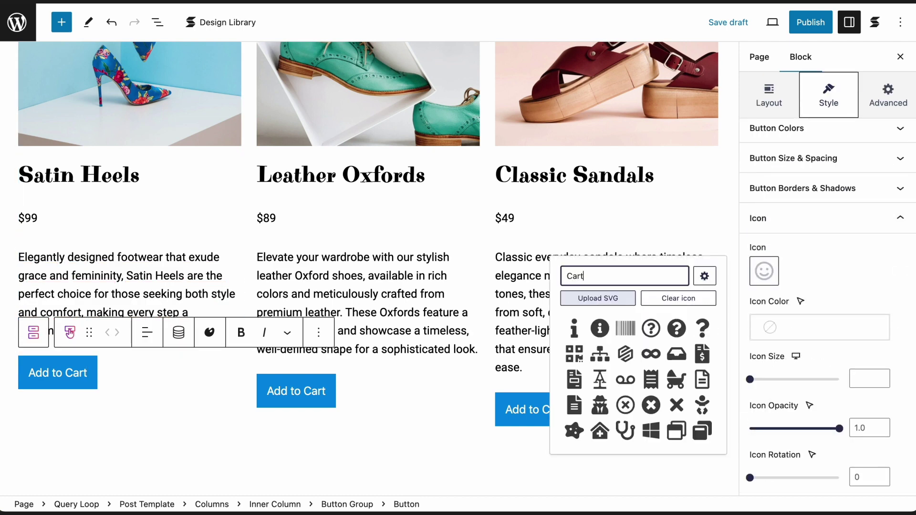
type("art")
left_click(624, 328)
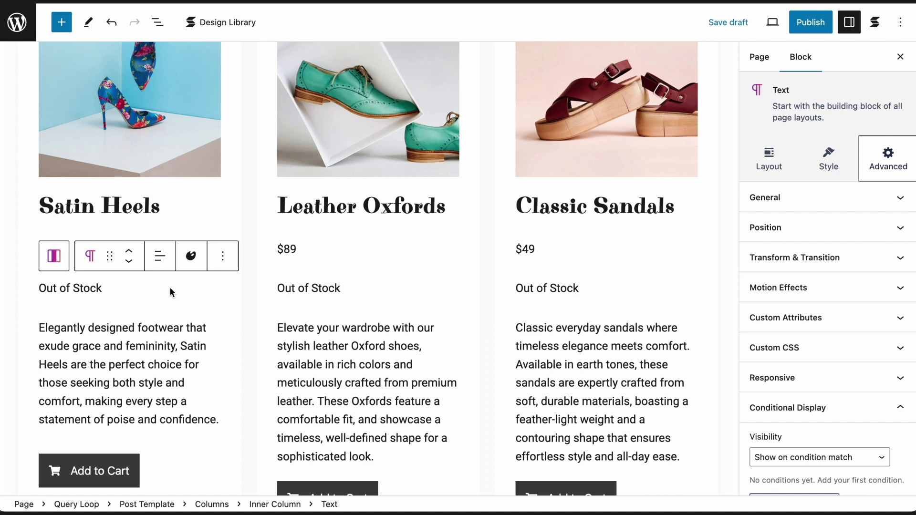
Give the Out of Stock text a WooCommerce condition: Current Post, Is in Stock equals False.
mouse_move(143, 305)
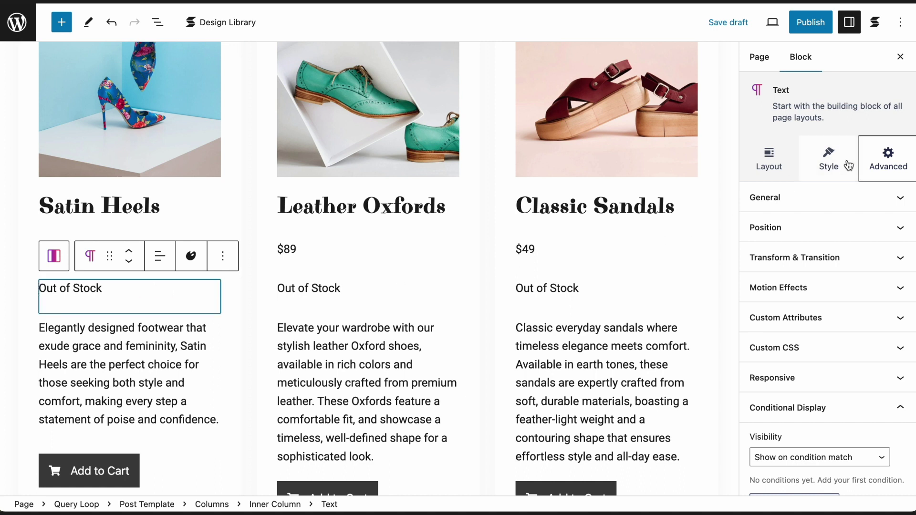
scroll(844, 346, "down", 3)
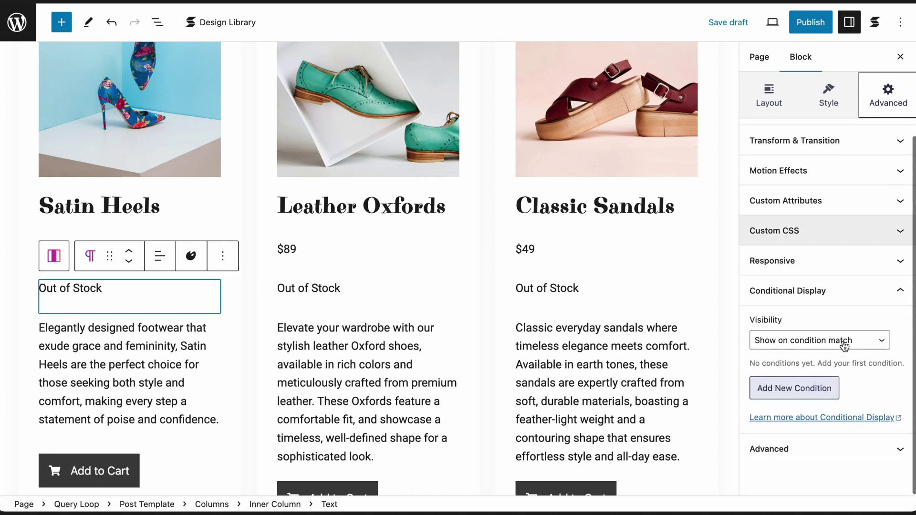
left_click(798, 394)
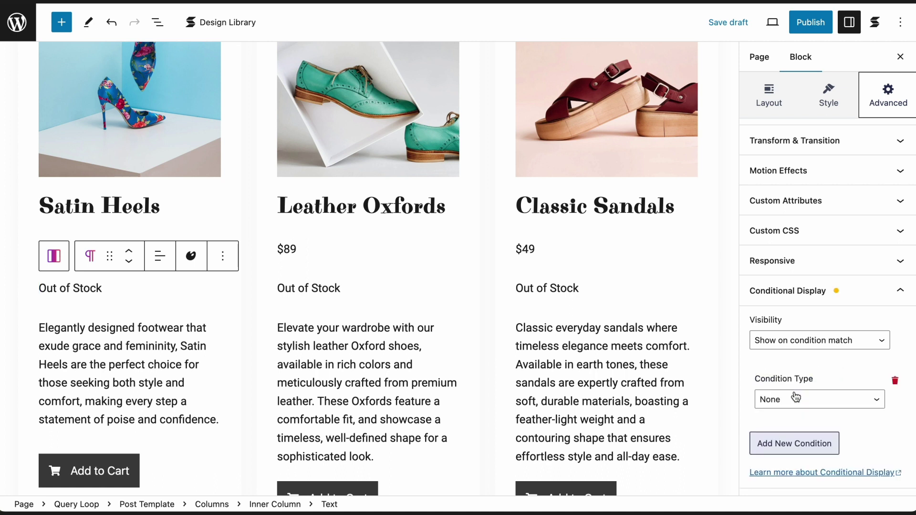
left_click(811, 406)
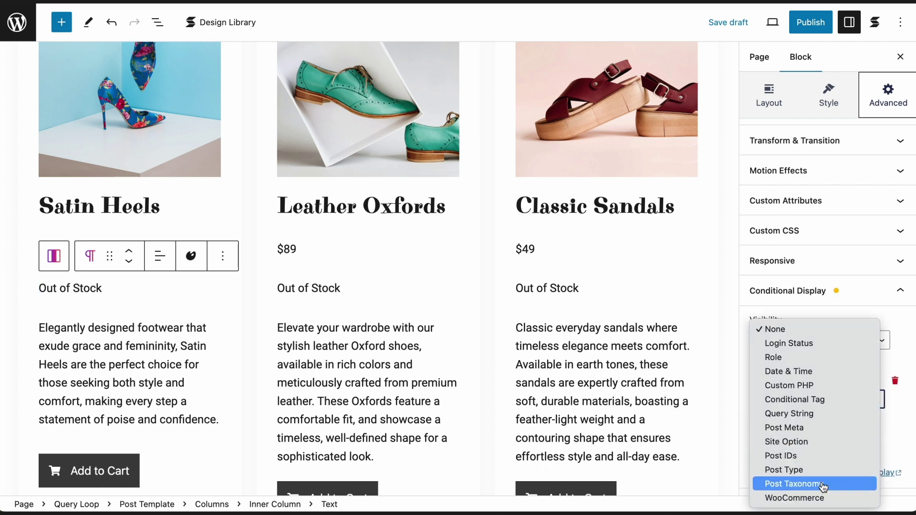
left_click(825, 498)
scroll(823, 496, "down", 3)
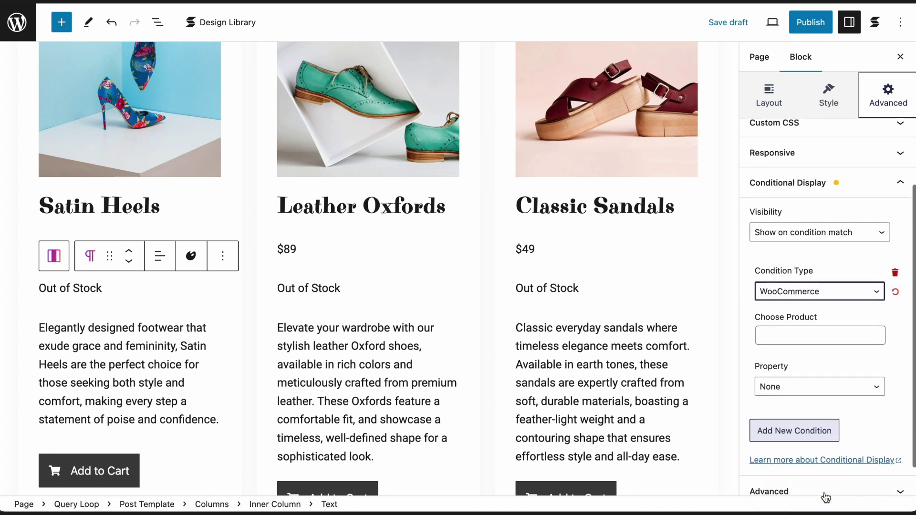
left_click(812, 336)
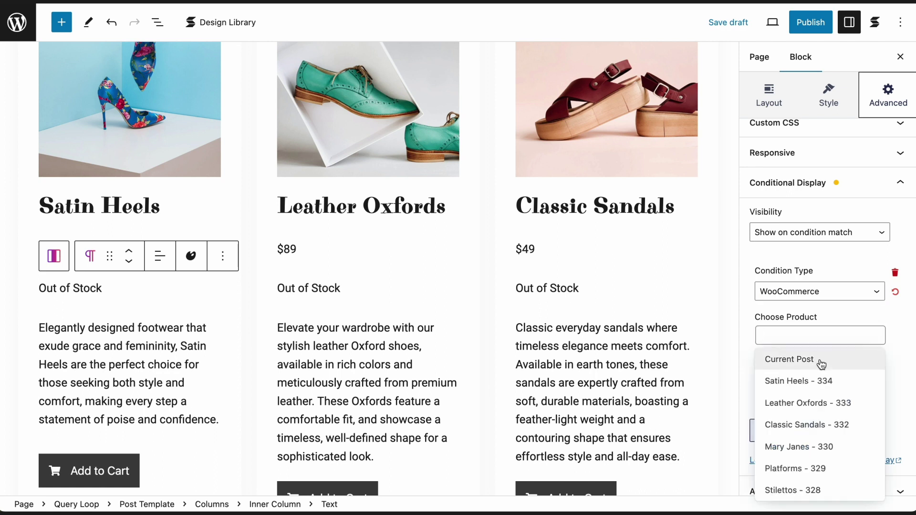
left_click(819, 361)
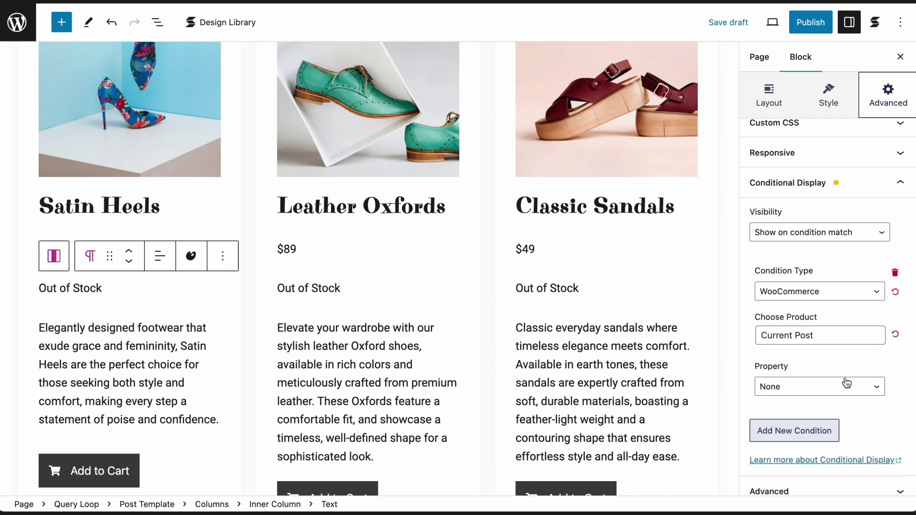
left_click(869, 393)
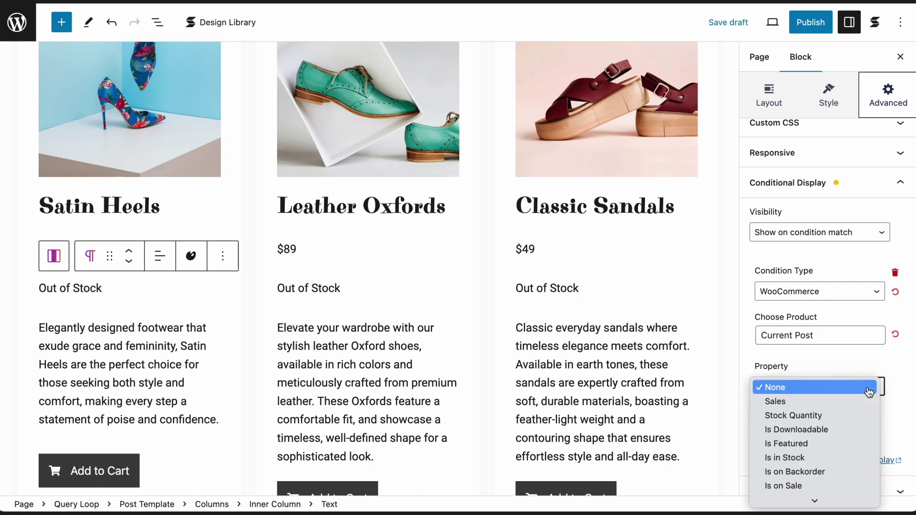
left_click(868, 457)
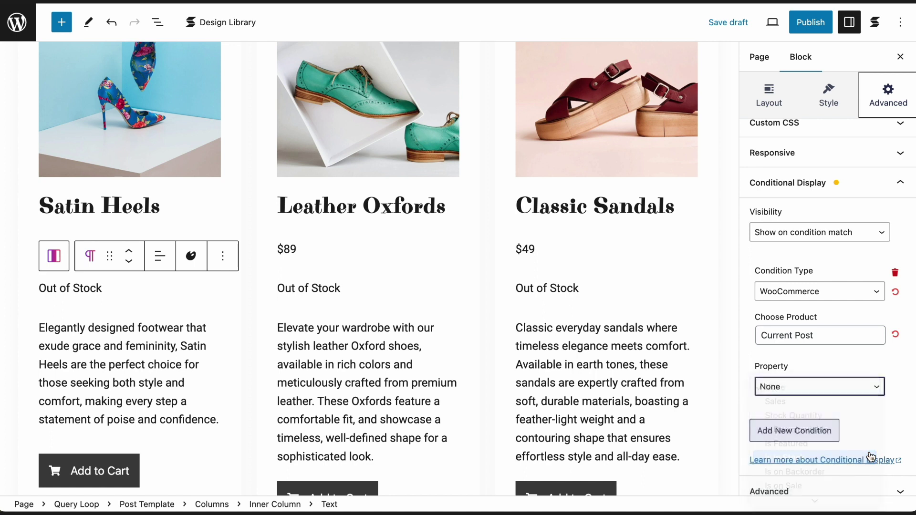
left_click(827, 434)
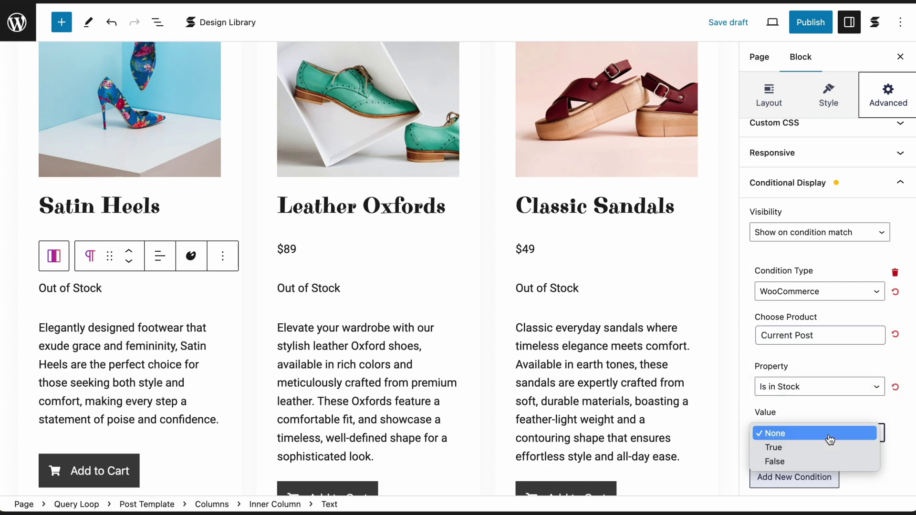
left_click(828, 460)
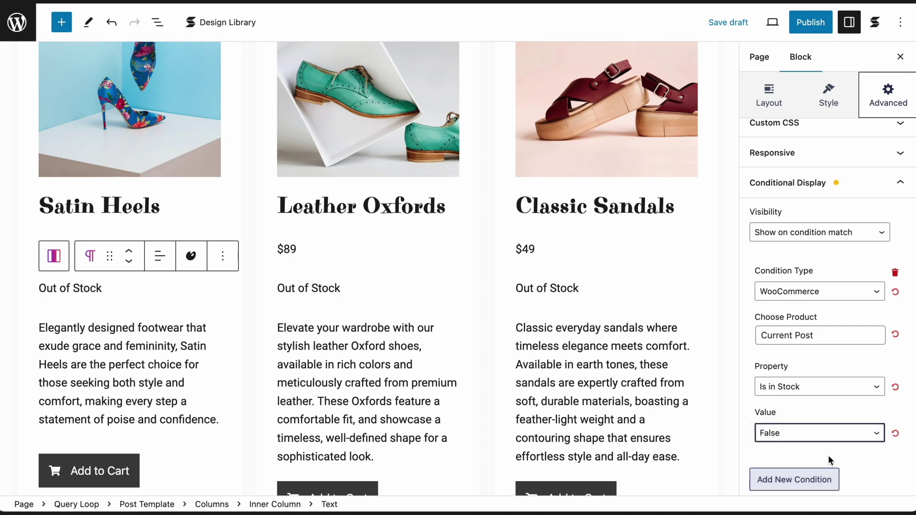
Make the Add to Cart button hide on a matching WooCommerce condition for the Current Post.
left_click(134, 470)
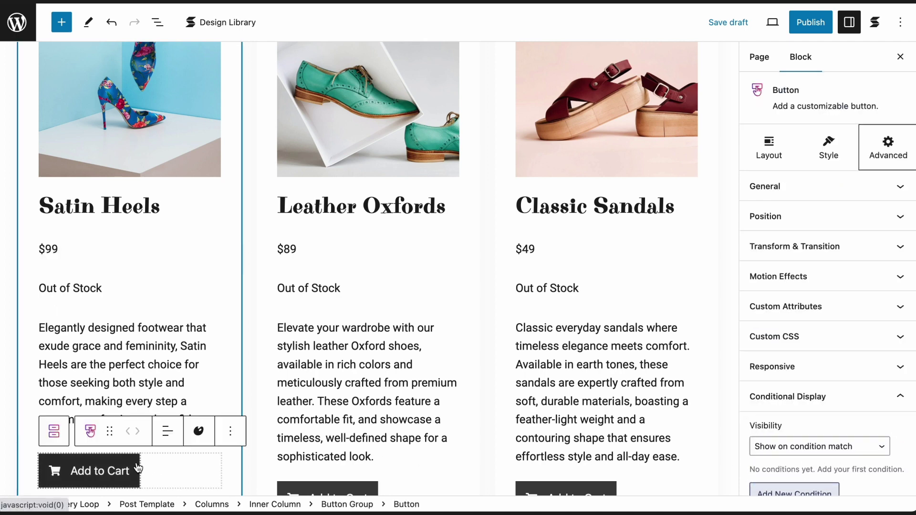
scroll(832, 415, "down", 2)
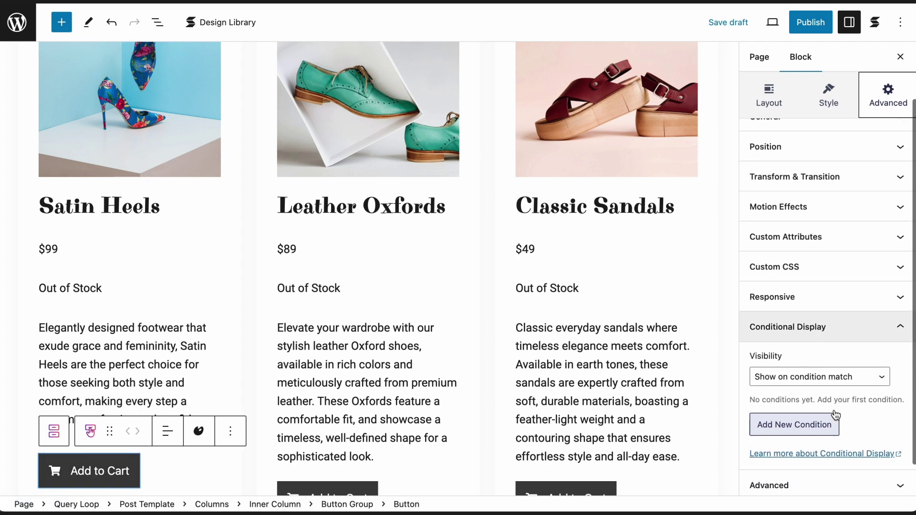
left_click(832, 375)
left_click(832, 392)
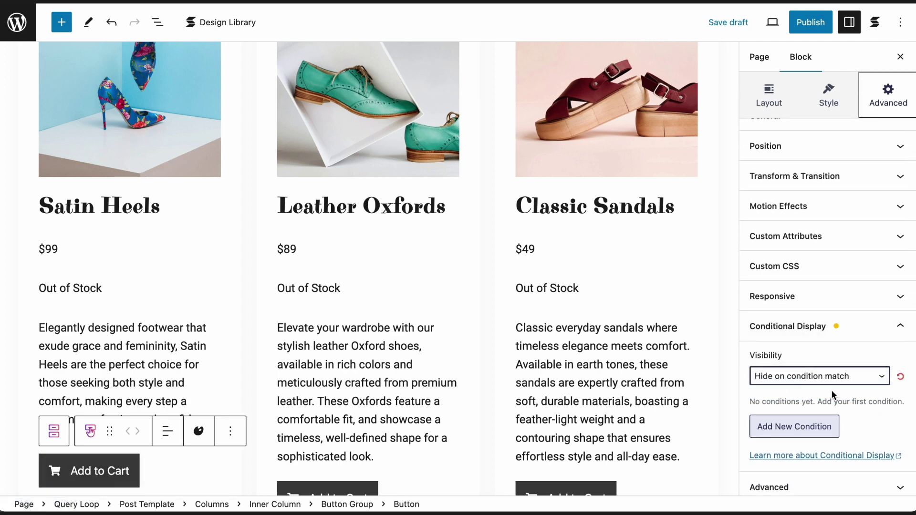
left_click(824, 425)
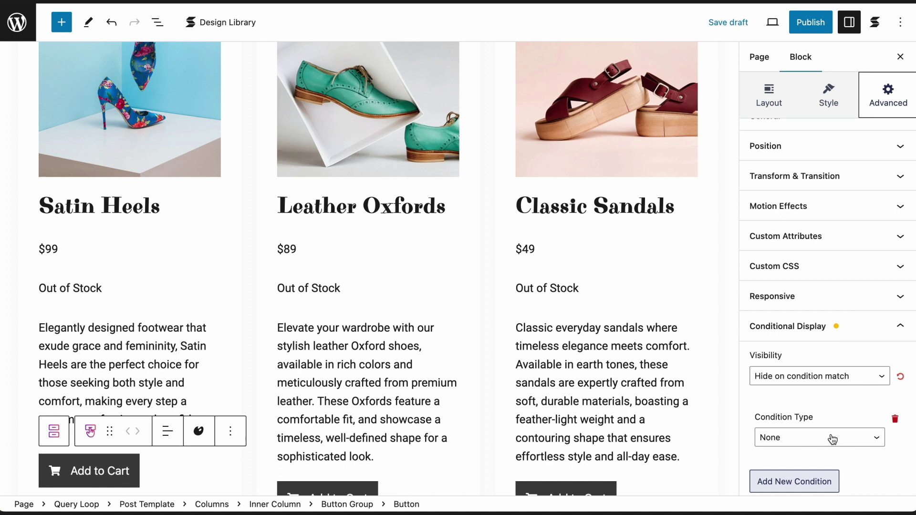
left_click(833, 439)
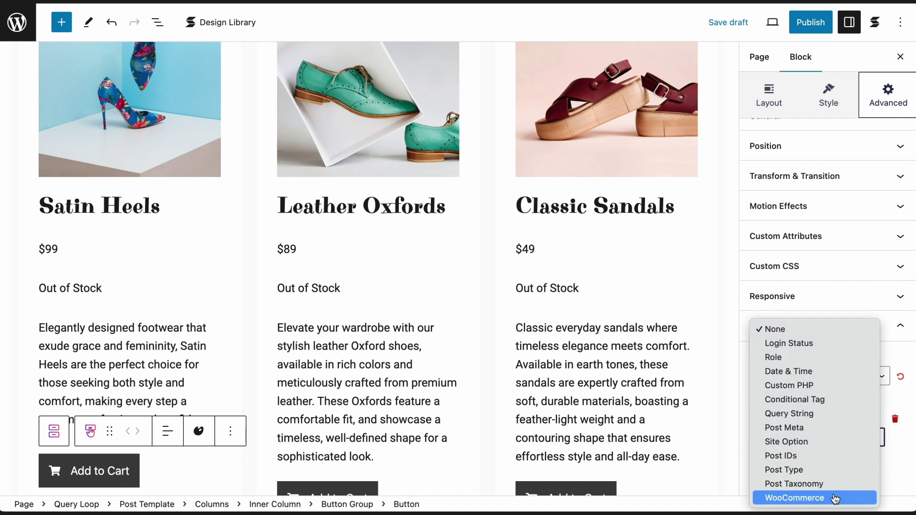
left_click(834, 497)
scroll(818, 440, "down", 1)
left_click(803, 378)
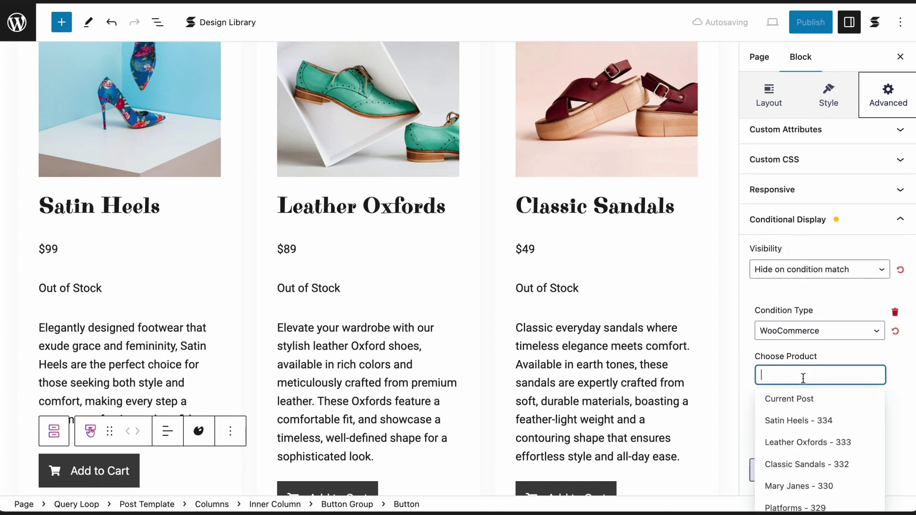
left_click(808, 400)
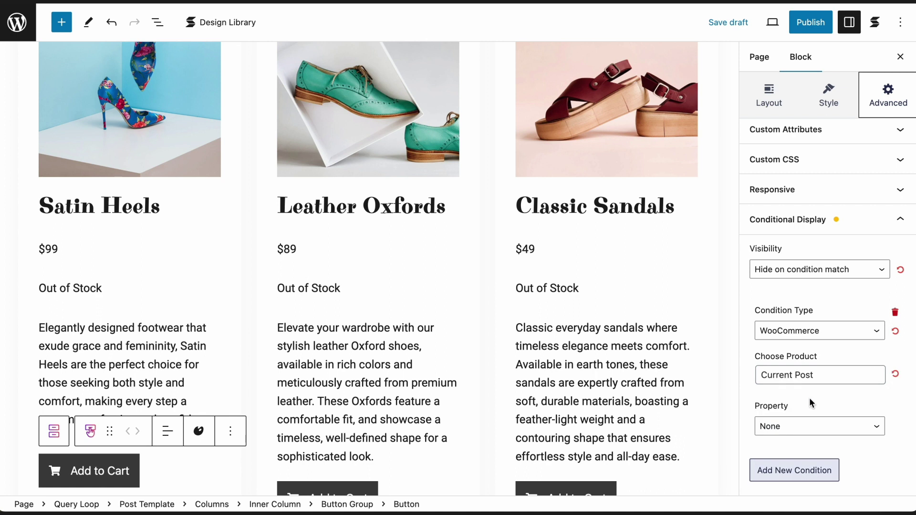
Set the hide condition to Is in Stock equals False and save the draft.
left_click(819, 426)
scroll(822, 467, "down", 3)
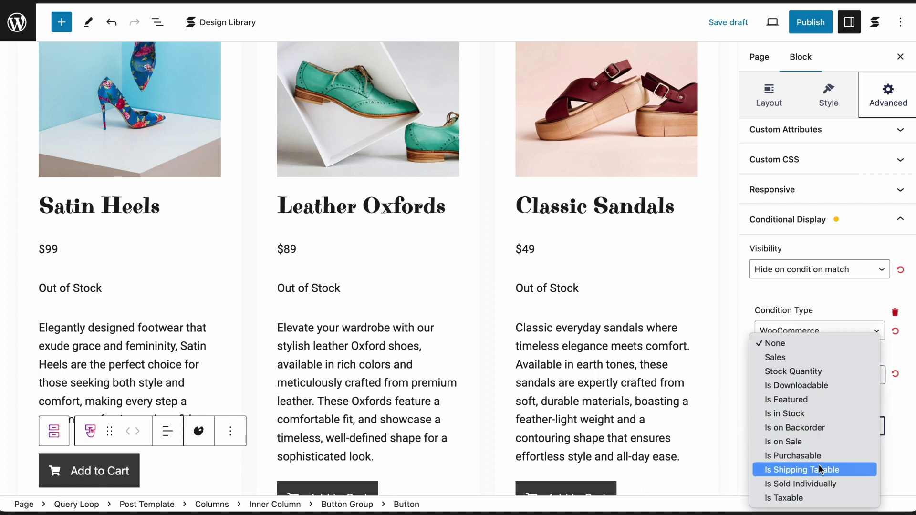
left_click(808, 414)
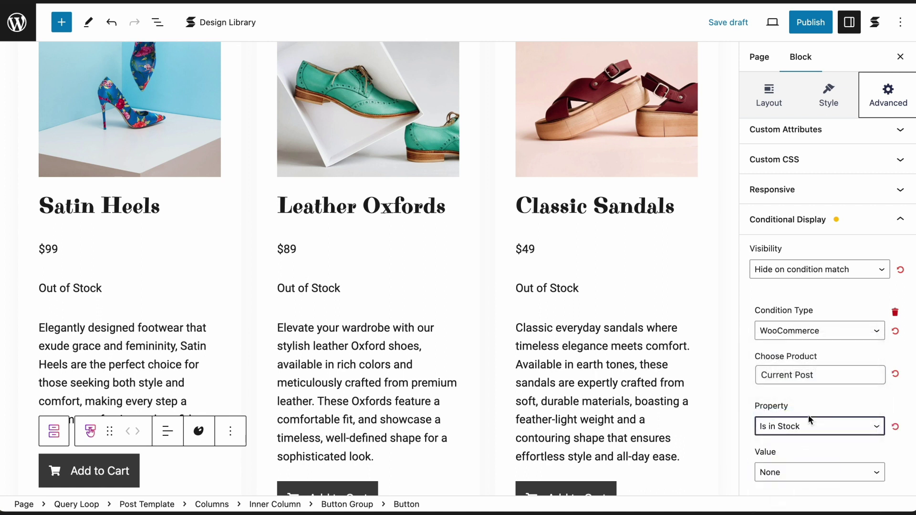
scroll(808, 414, "down", 2)
left_click(805, 404)
left_click(808, 428)
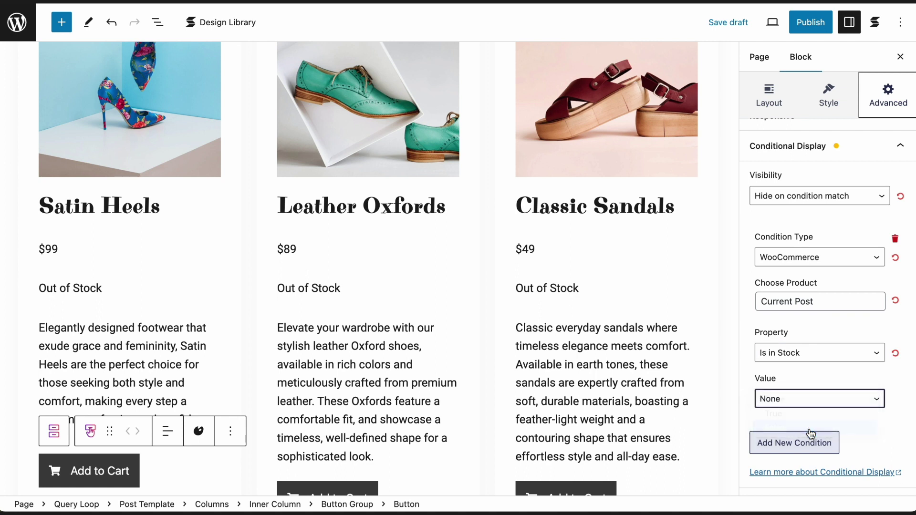
left_click(721, 24)
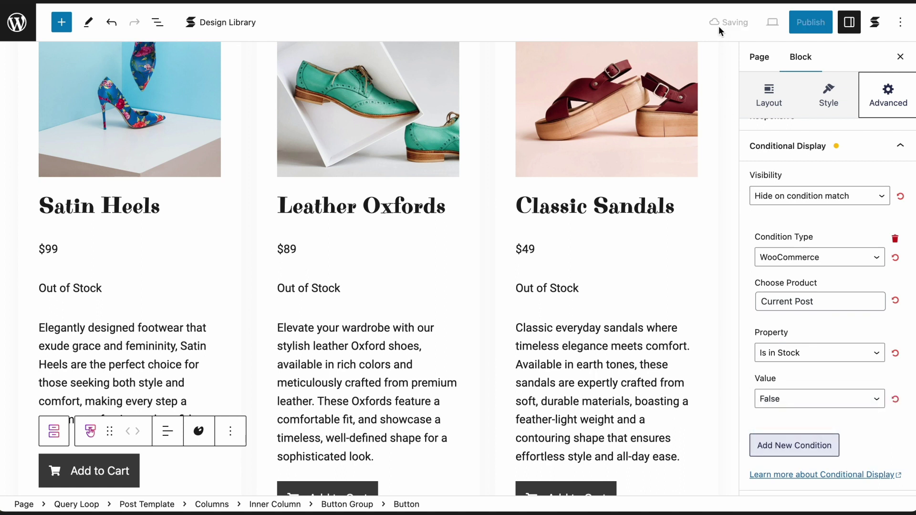
left_click(772, 22)
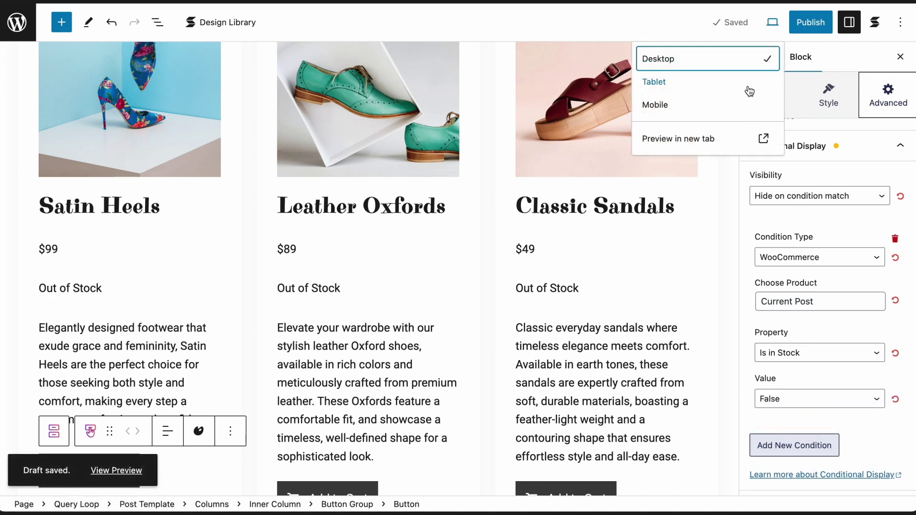
Preview the page in a new tab and scroll down to check the product cards.
left_click(742, 140)
scroll(741, 143, "down", 4)
scroll(741, 142, "down", 10)
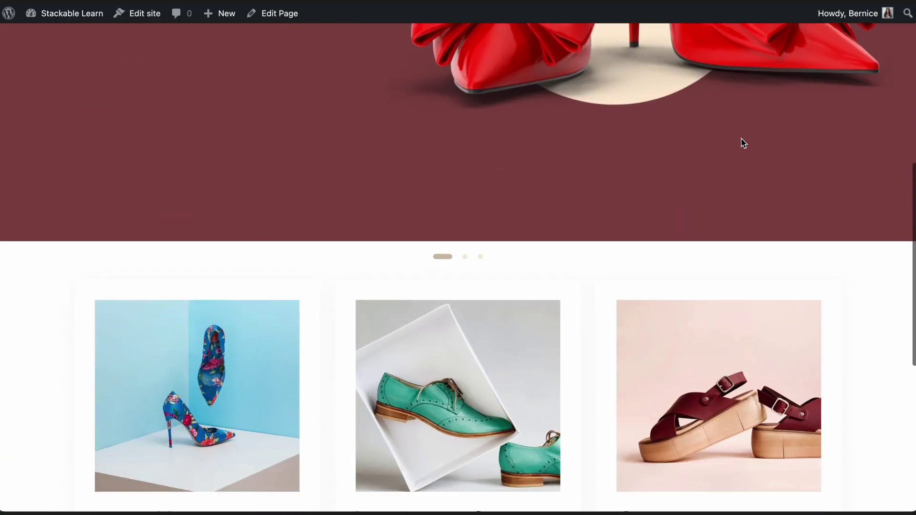
scroll(740, 138, "down", 2)
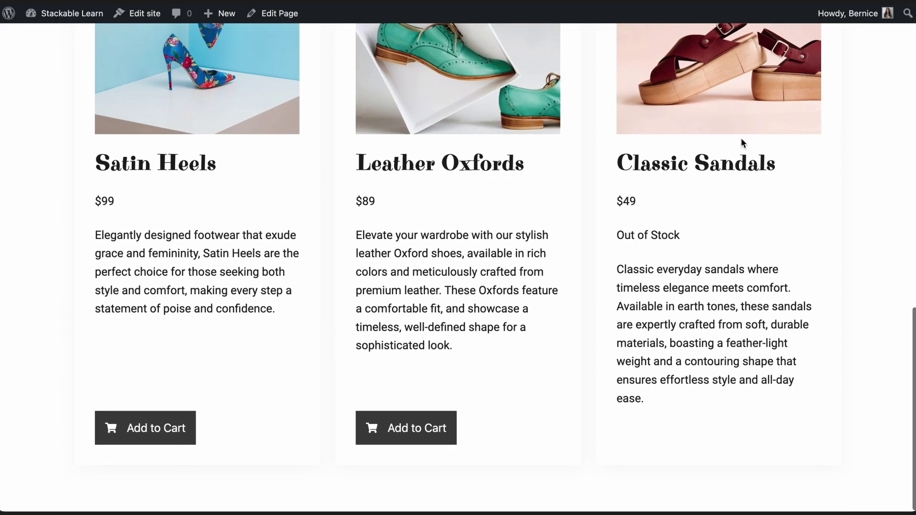